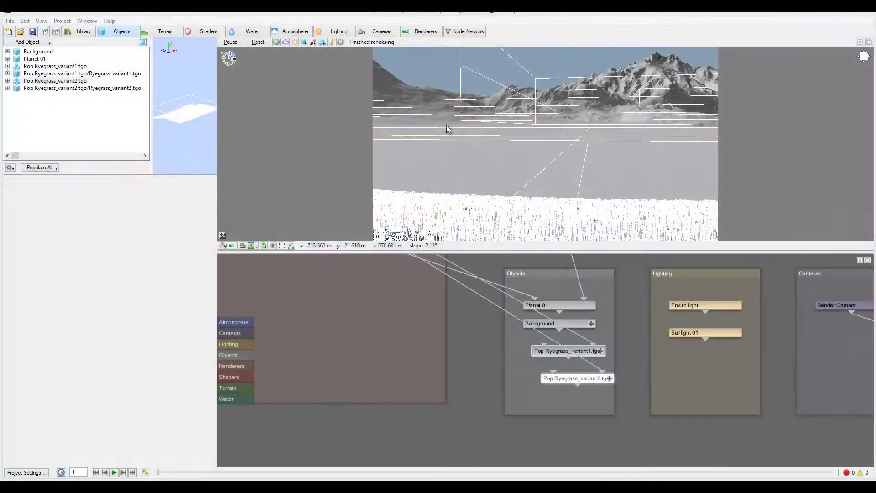
- Select the grass population, frame the terrain in the preview, and open the object library via Add Object
click(463, 127)
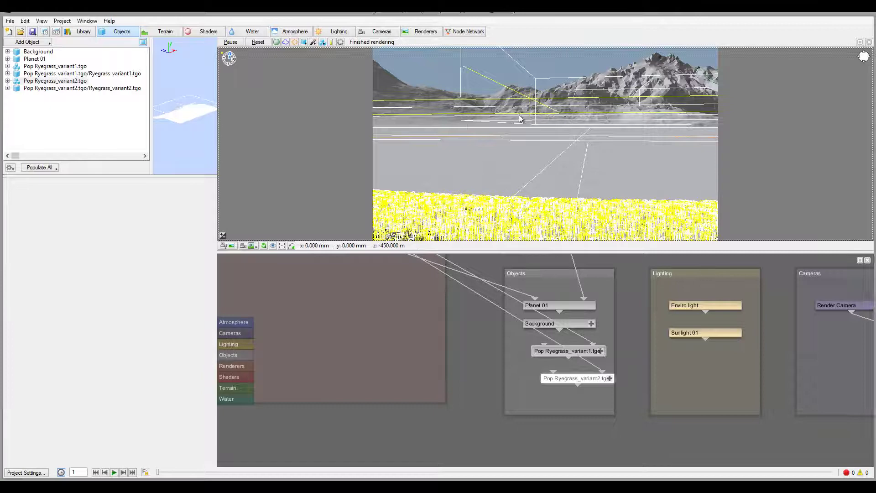
right_drag(521, 119, 537, 144)
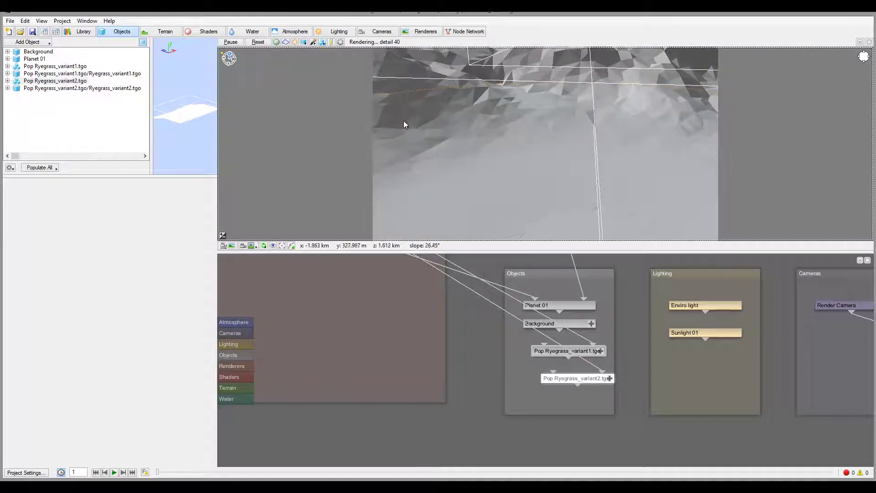
middle_drag(678, 154, 505, 175)
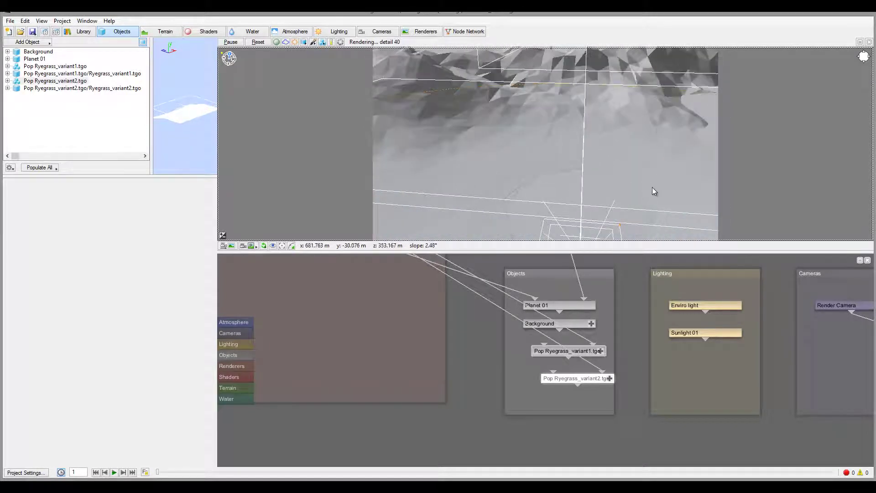
click(44, 42)
click(84, 44)
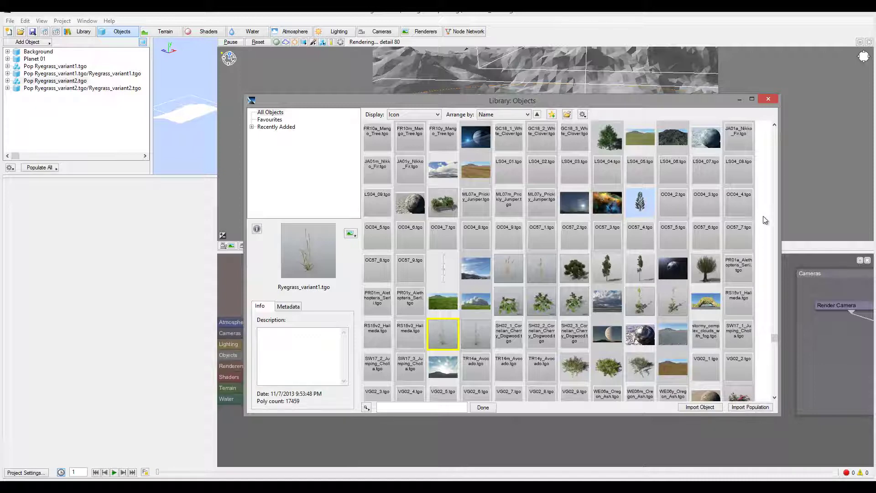
- Import Pine_tree_8mt.tgo from the library as a new population
click(611, 274)
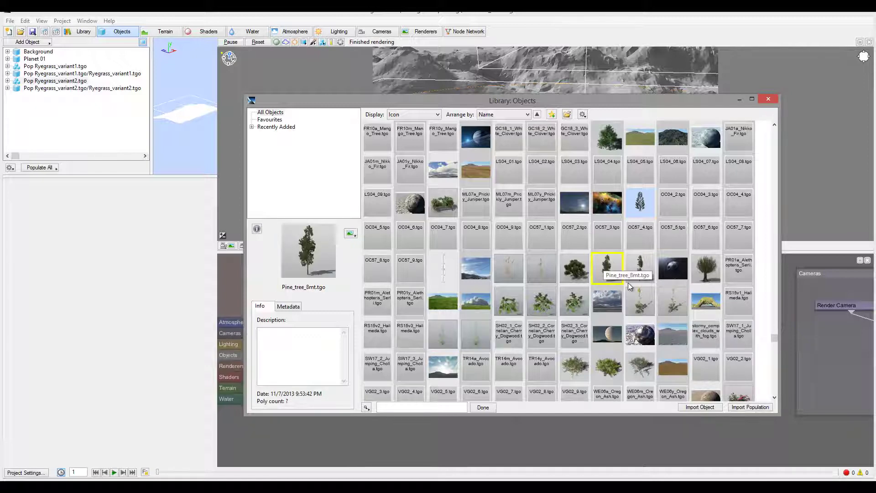
click(743, 407)
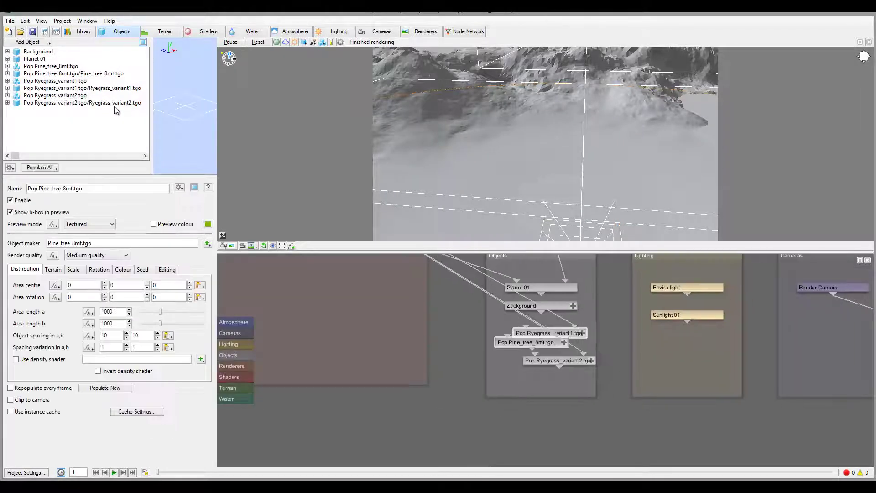
- Select the pine population and set its area centre to 0, 0, 700
click(58, 67)
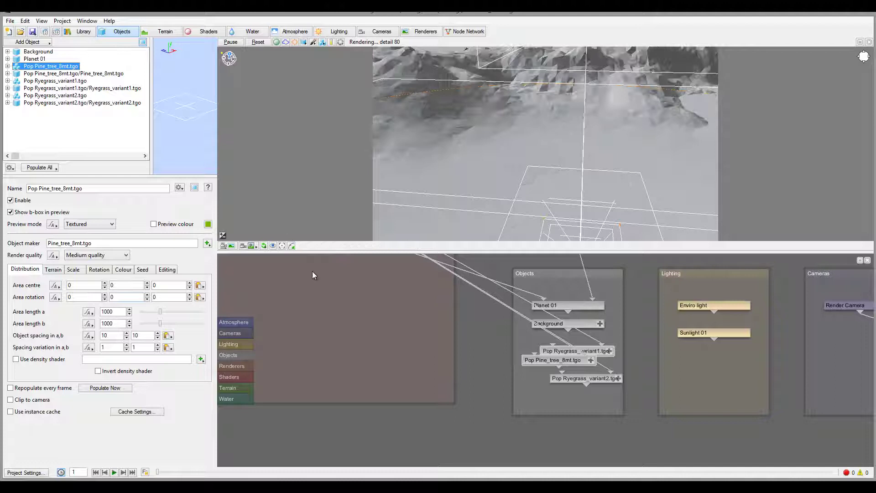
click(158, 285)
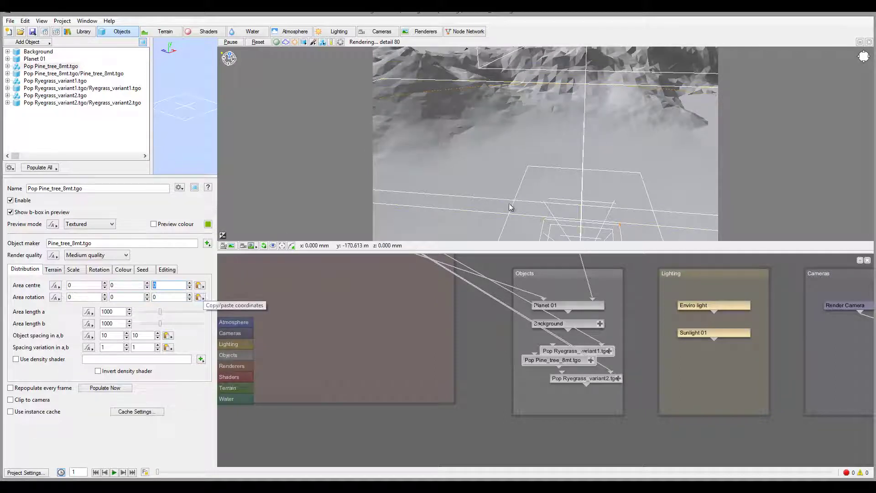
text(40)
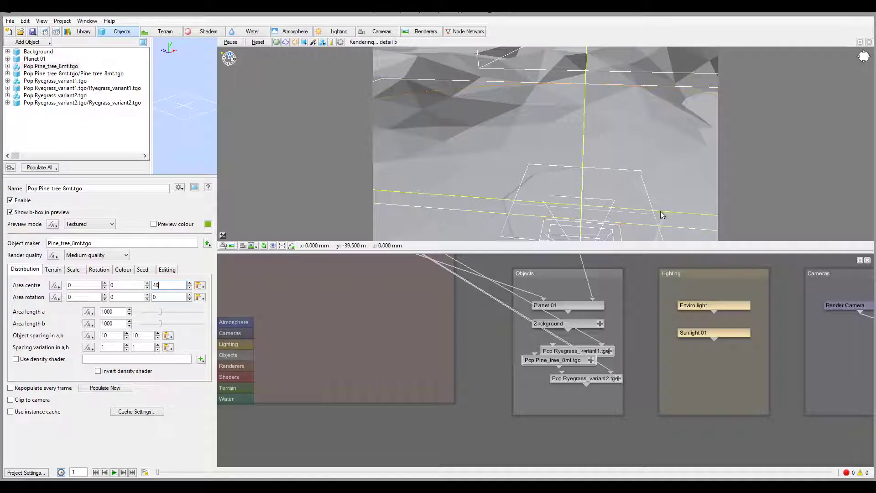
text(0)
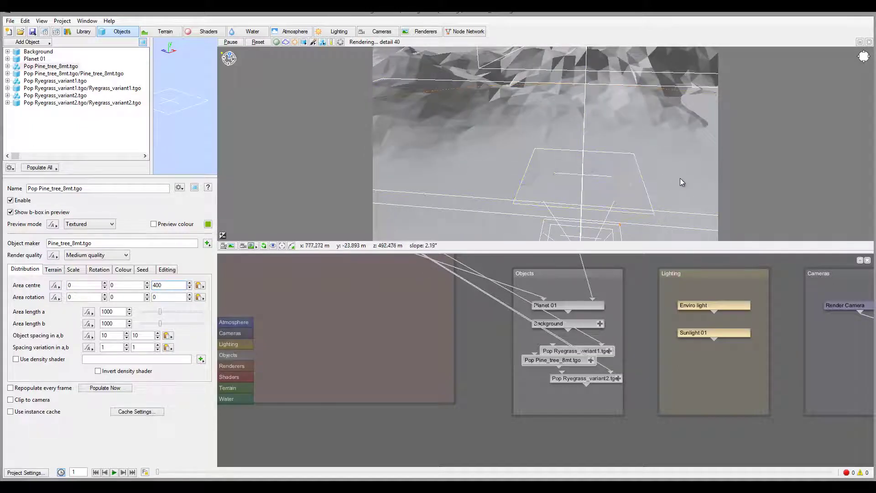
key(Return)
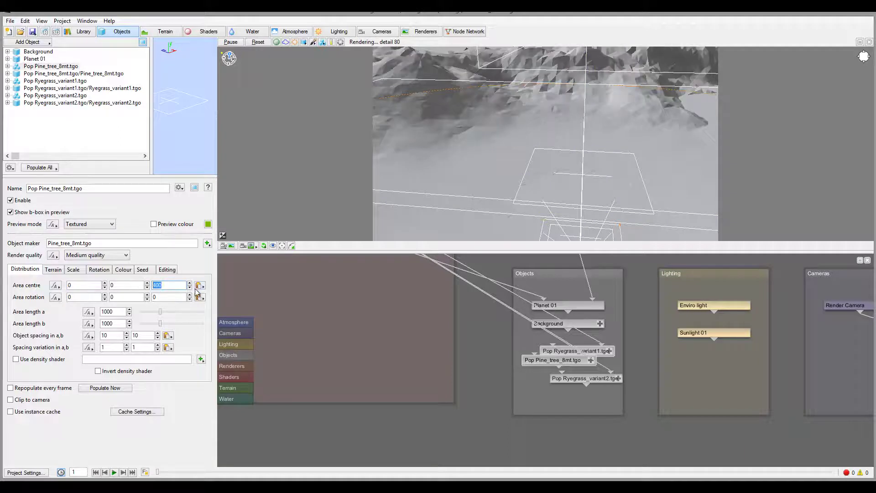
text(100)
key(Return)
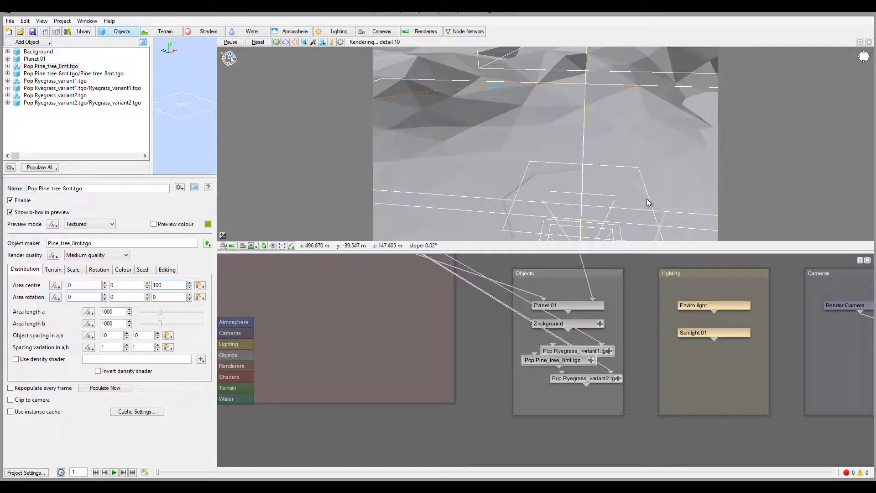
text(0)
key(Return)
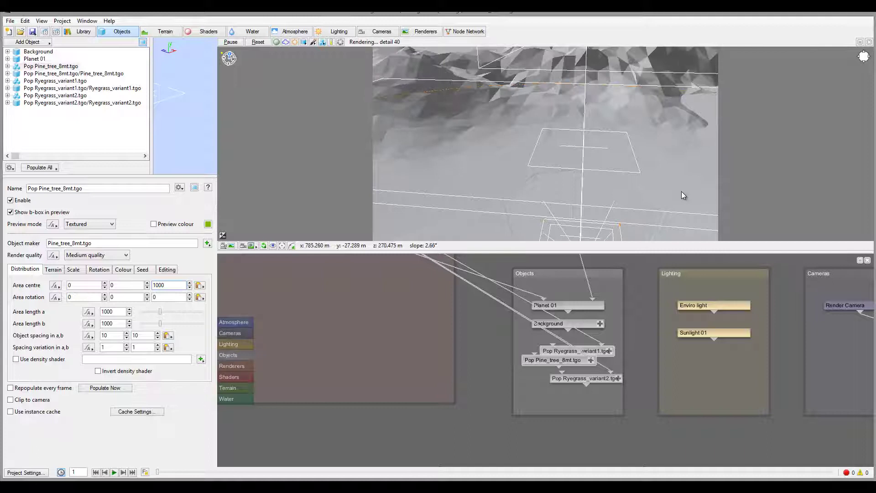
double_click(170, 284)
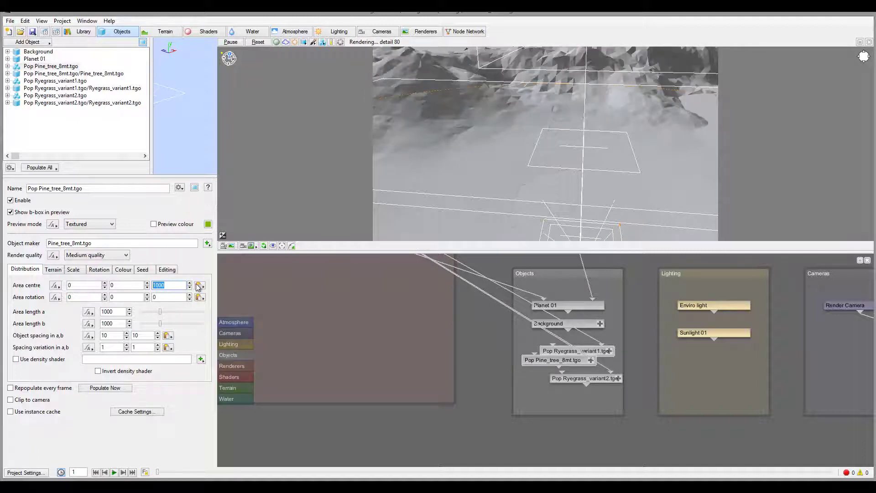
text(700)
key(Return)
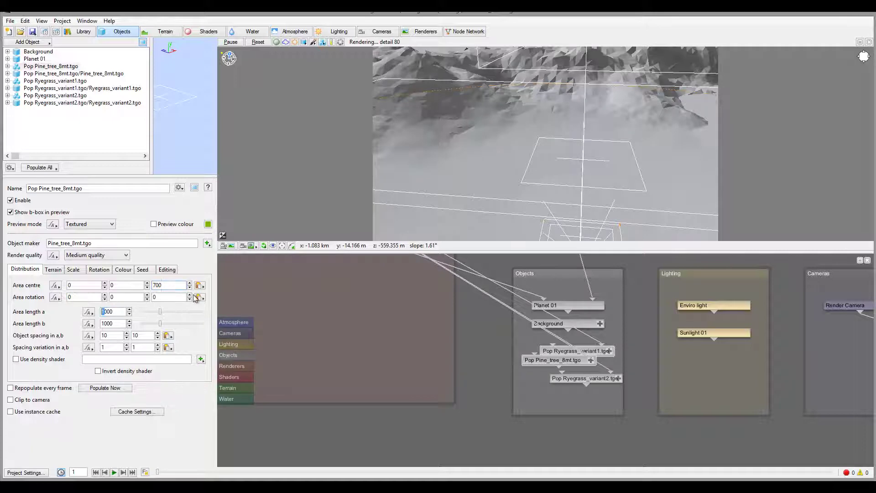
- Move the pine population's area centre to 0, 0, 2000
text(5)
middle_drag(620, 176, 593, 173)
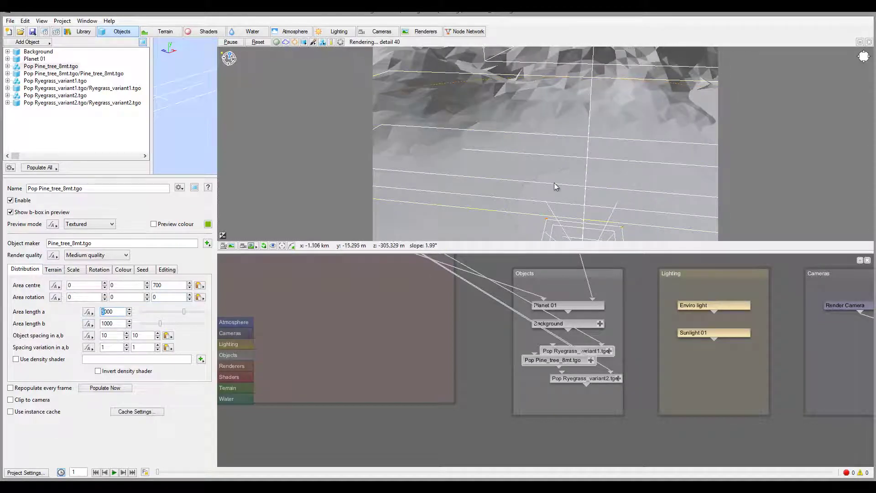
text(3)
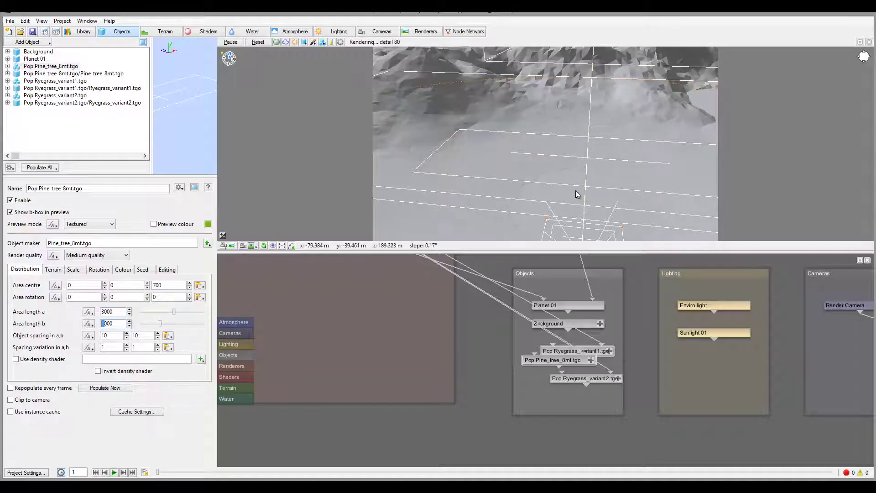
text(3)
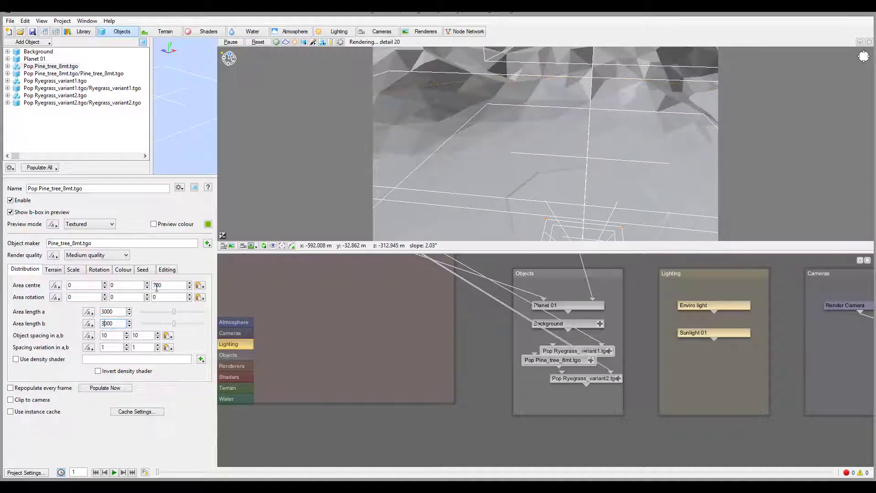
drag(157, 285, 153, 286)
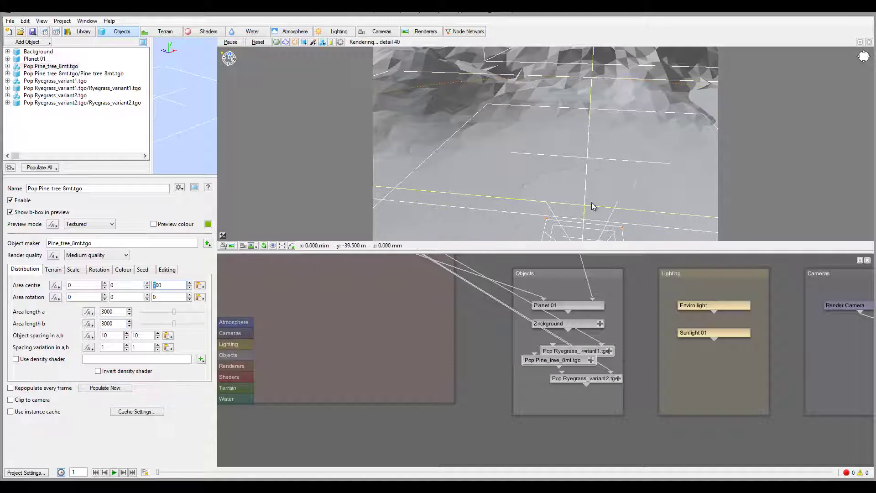
text(10)
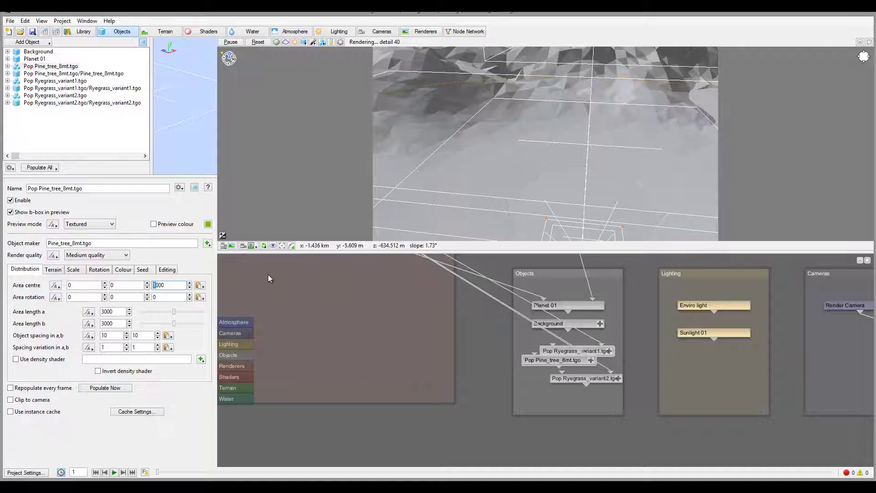
text(2)
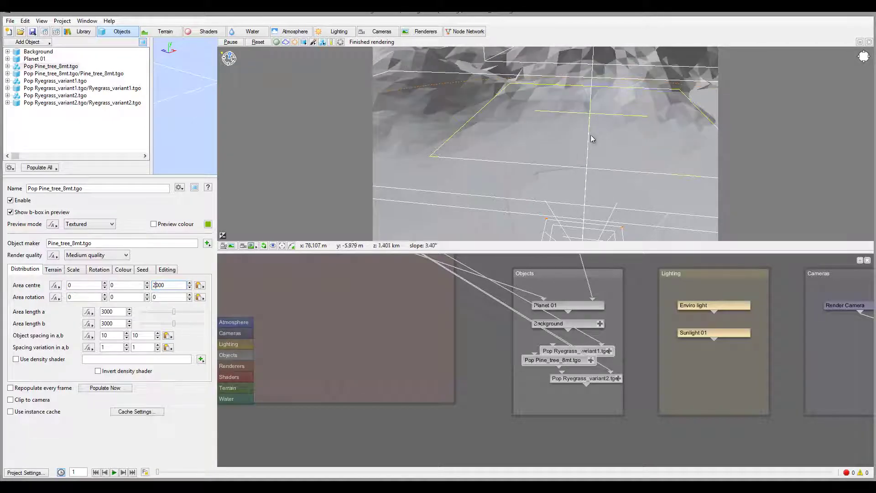
middle_drag(577, 154, 607, 118)
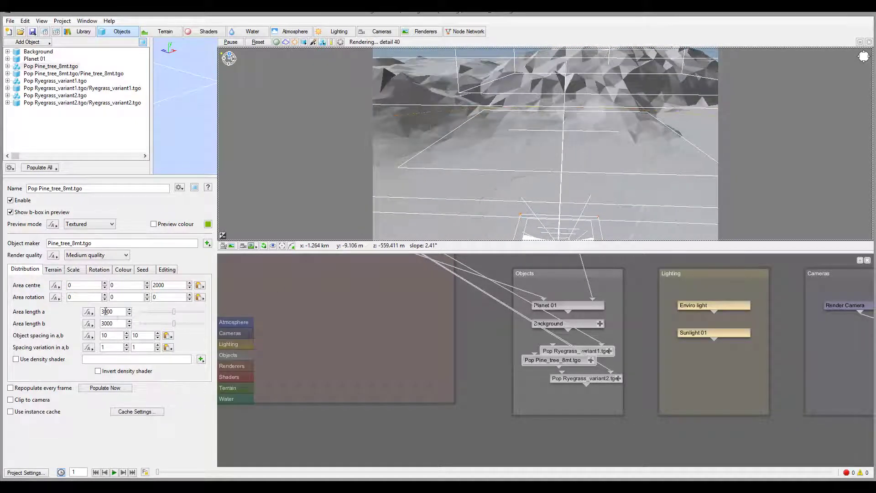
- Widen the pine area length a to 6000
drag(106, 311, 68, 315)
text(5)
key(Return)
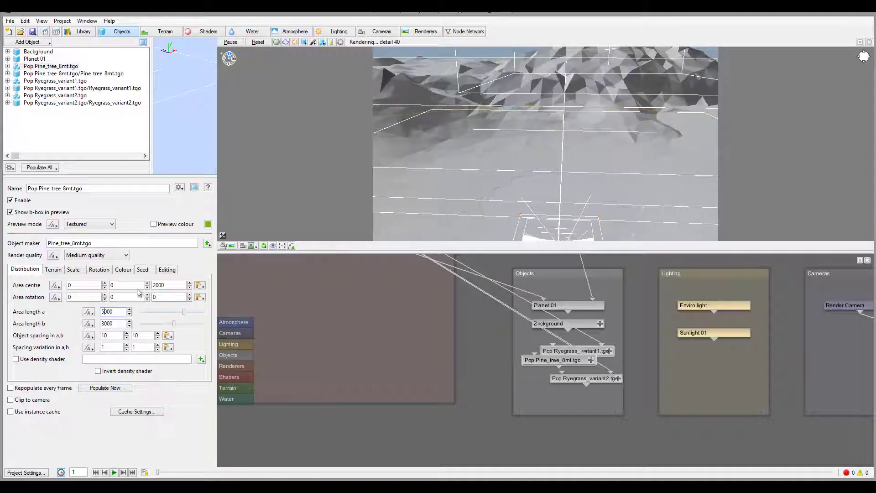
drag(105, 311, 101, 311)
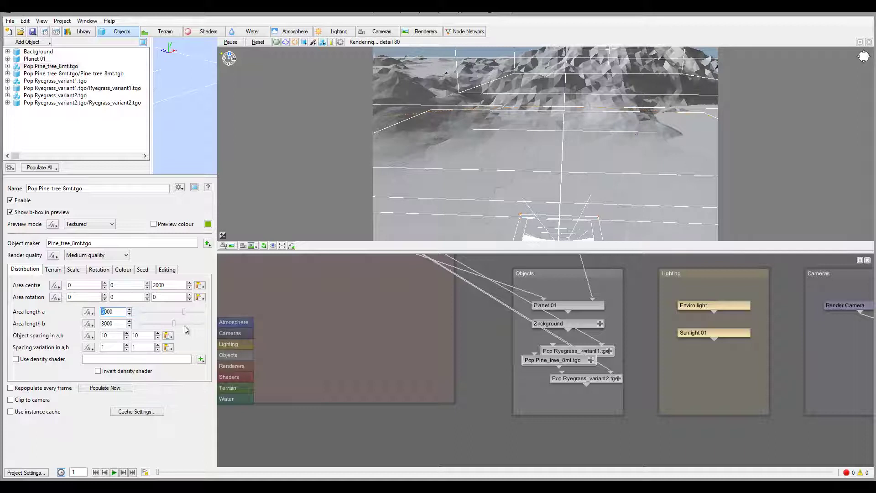
text(6)
key(Return)
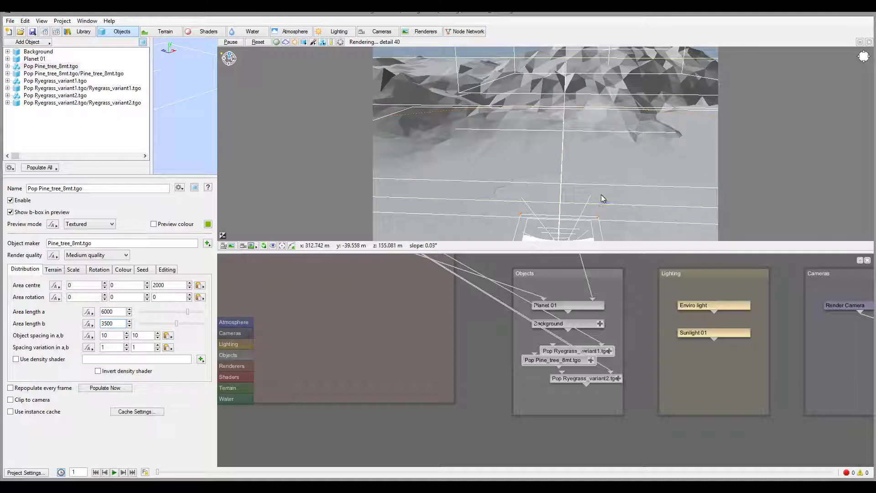
- Populate the pines across the defined area and leave the preview colour turned off
click(124, 388)
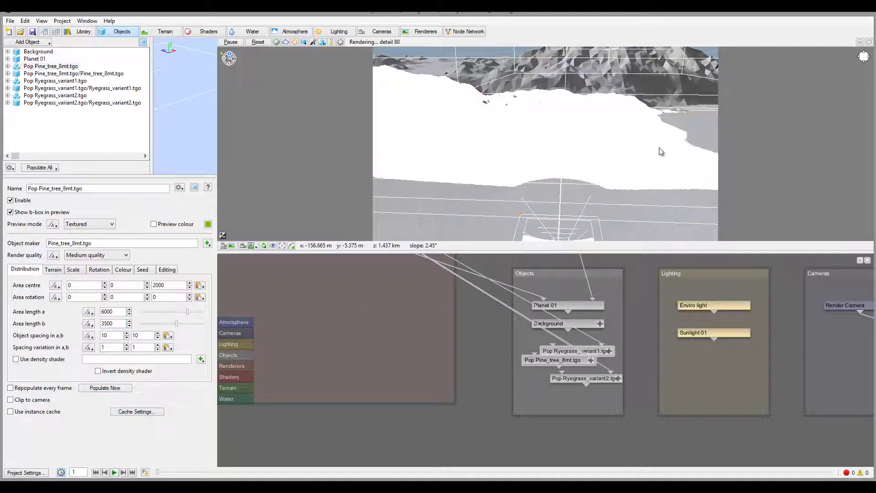
scroll(625, 200, down, 5)
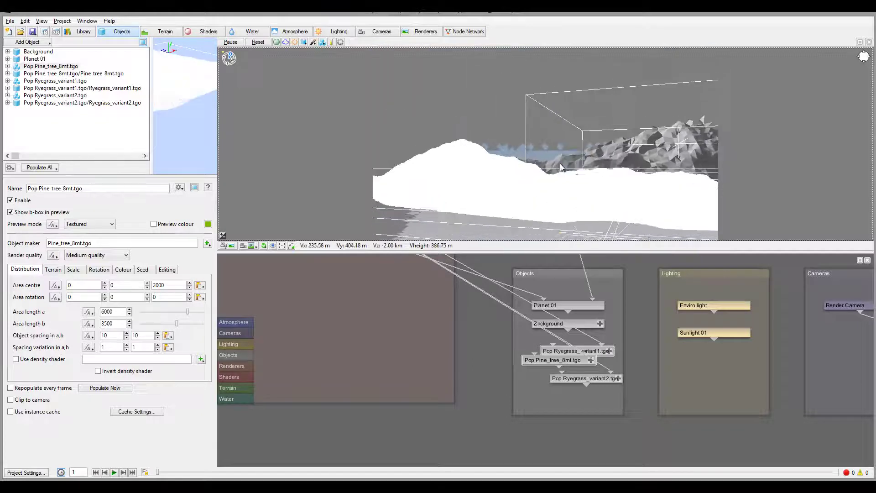
scroll(619, 201, up, 3)
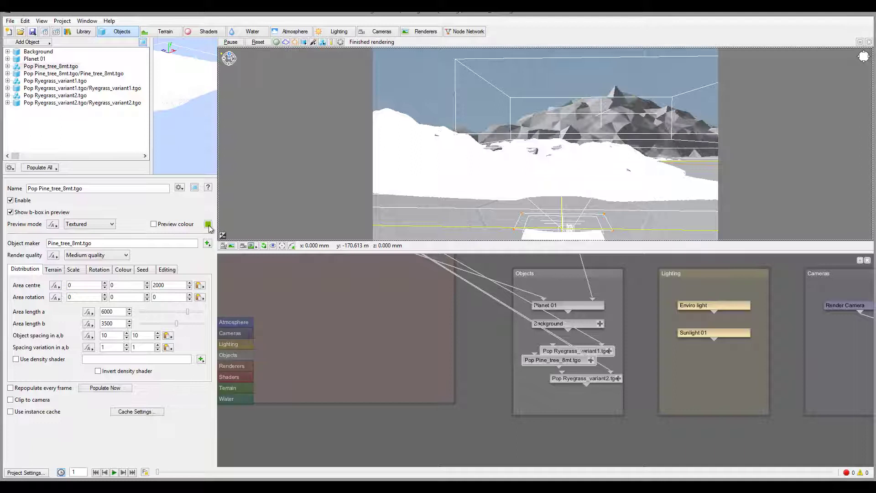
click(154, 223)
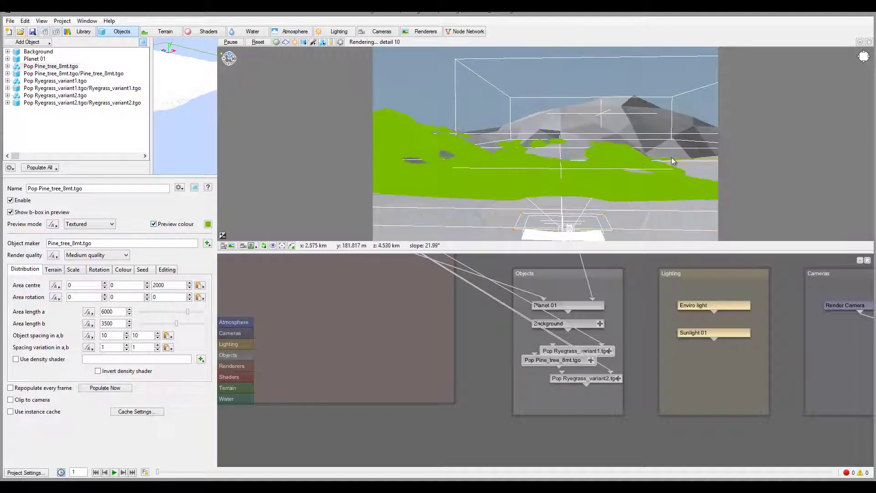
click(155, 224)
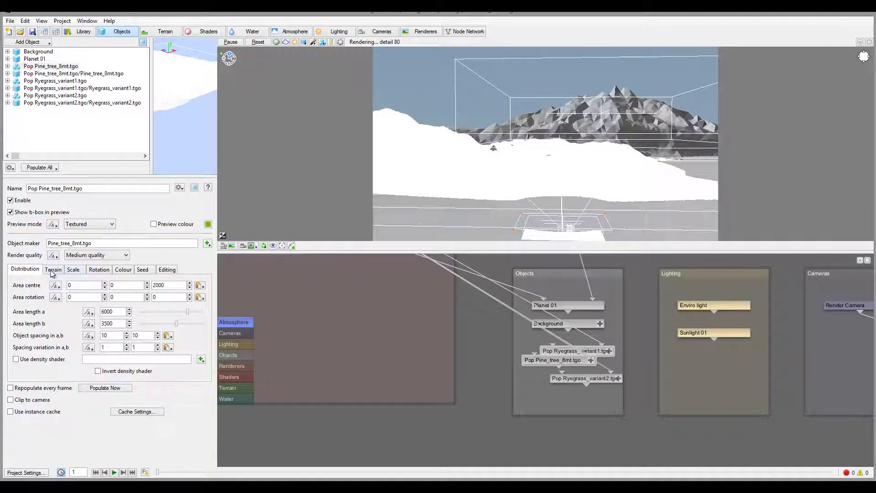
- Give the pines a scale range of 2 to 3, then review the Terrain and Distribution tabs
click(73, 271)
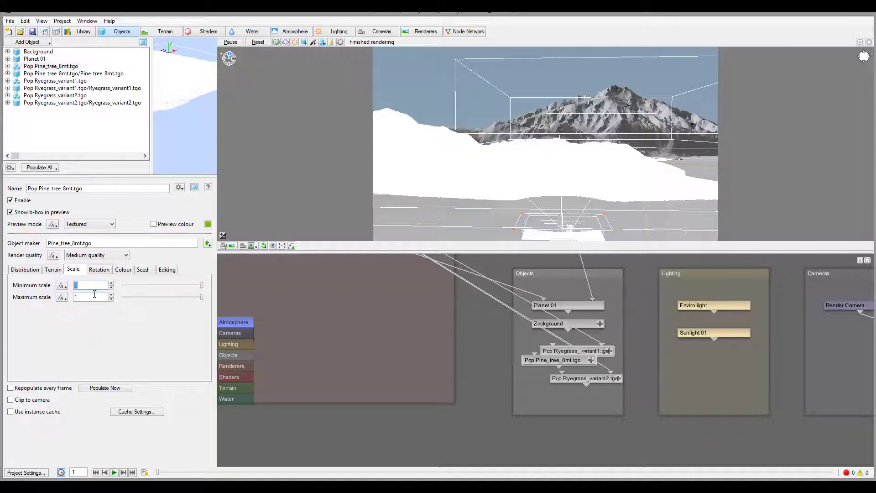
text(2)
key(Tab)
text(3)
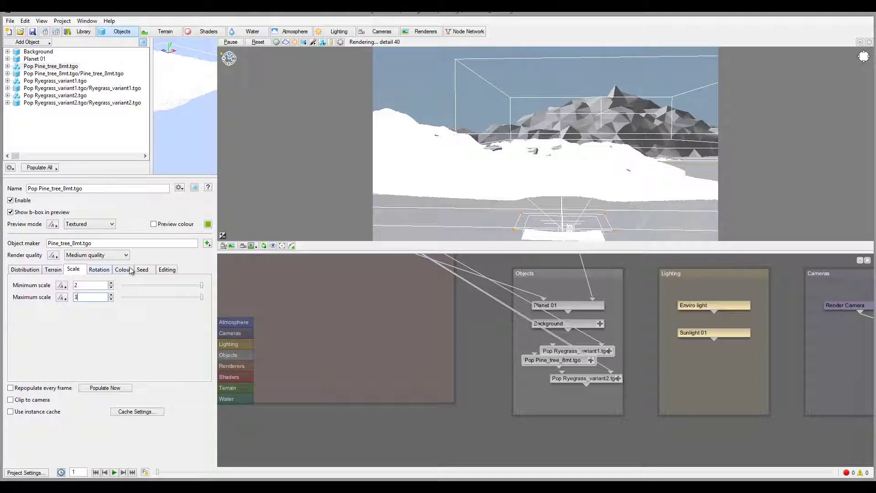
click(52, 270)
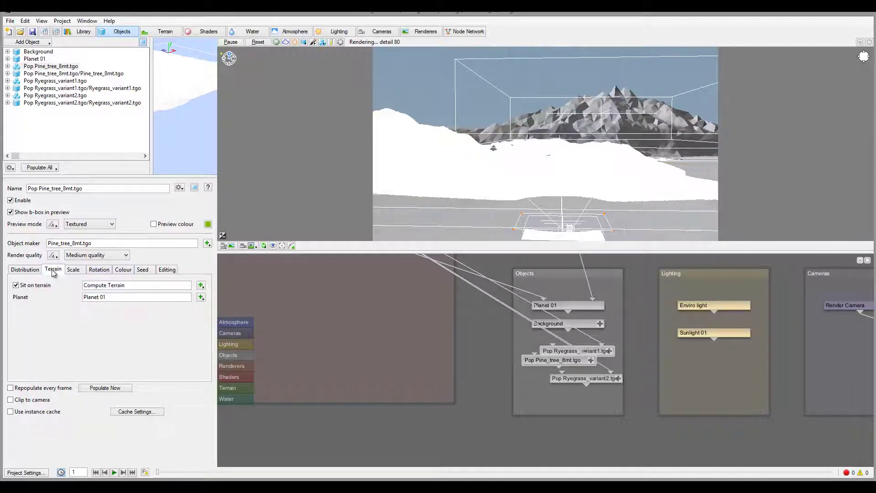
click(25, 269)
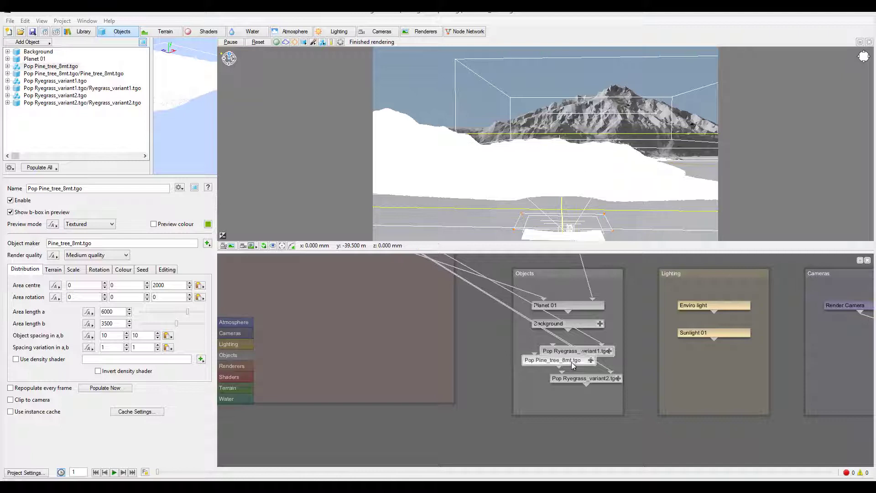
- Move the pine node below the ryegrass nodes and add a Surface layer shader node beneath it
drag(573, 365, 571, 392)
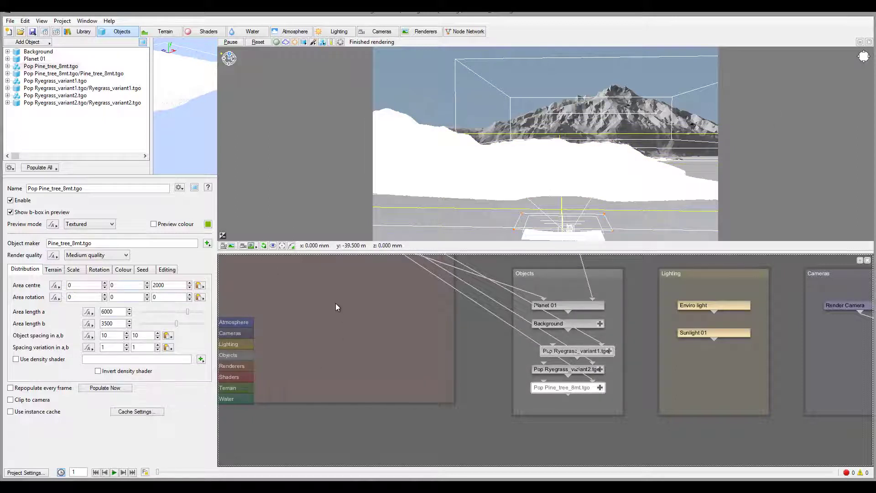
right_click(378, 261)
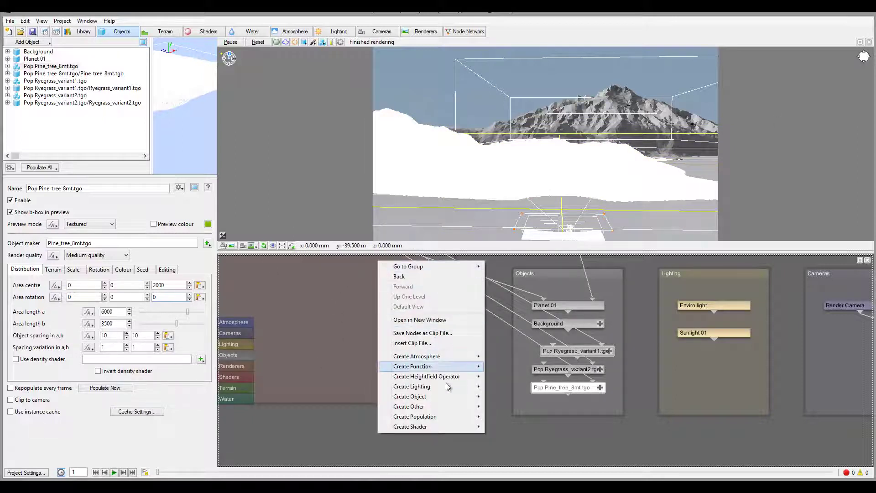
mouse_move(447, 394)
mouse_move(413, 426)
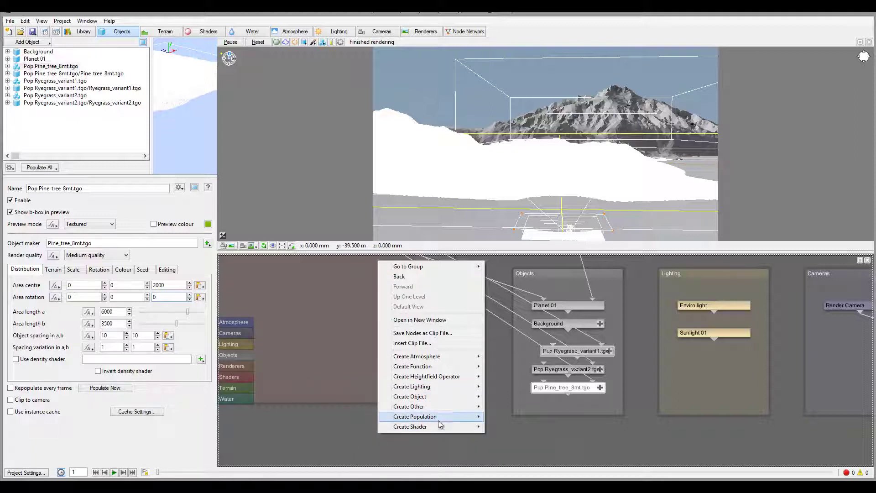
mouse_move(352, 447)
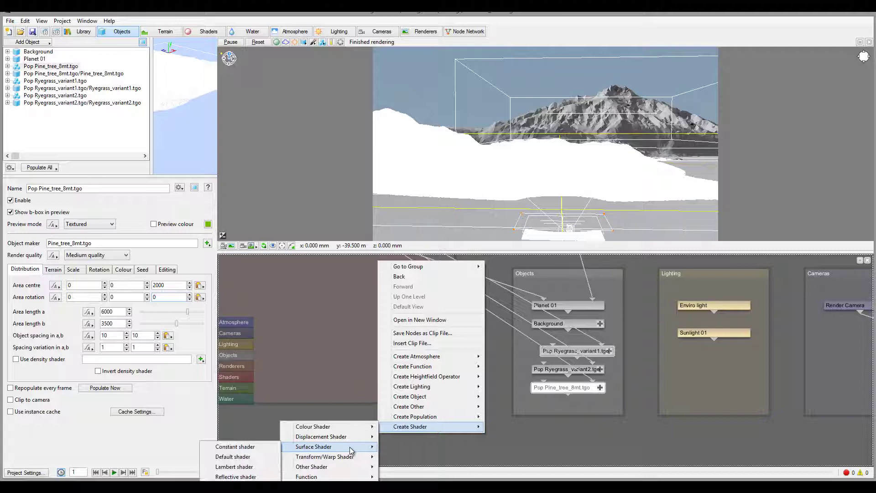
click(233, 457)
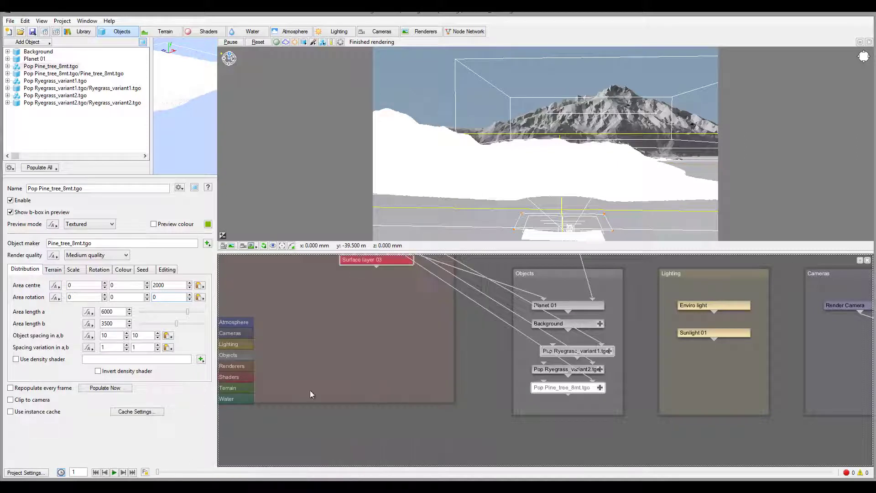
drag(364, 270, 382, 349)
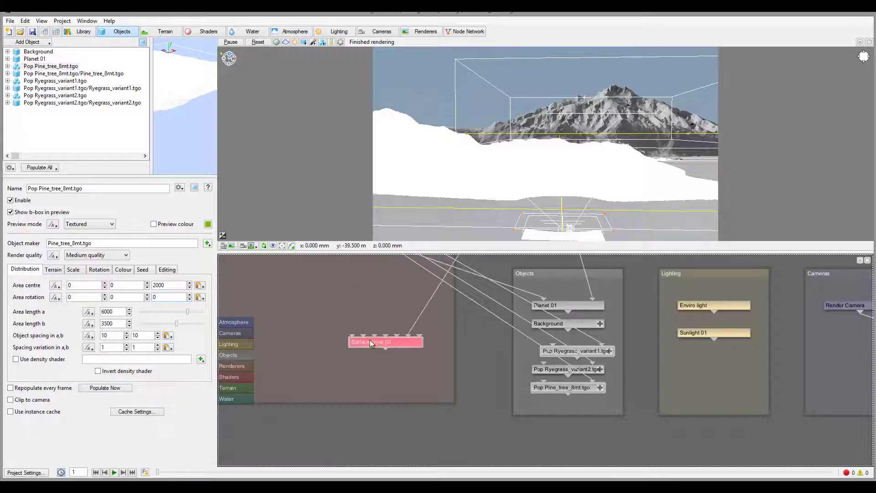
- Wire Surface layer 03 into the pine Density shader input and enable its test colour
double_click(371, 343)
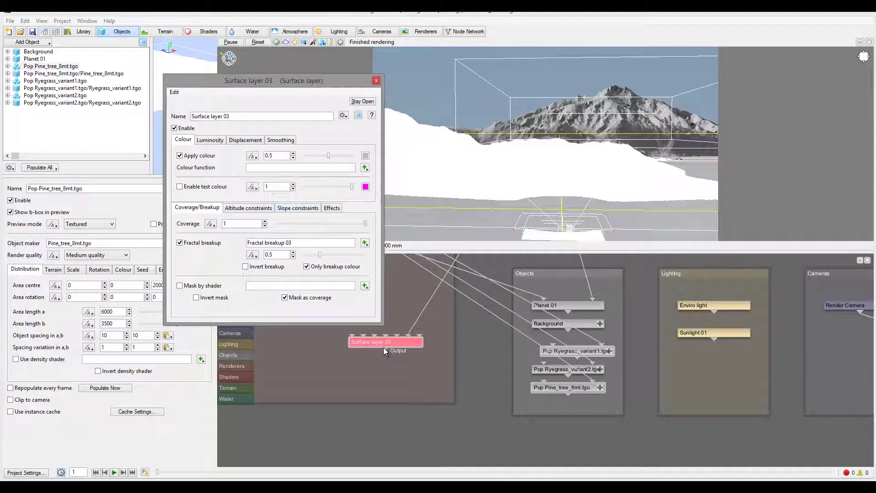
drag(384, 346, 548, 385)
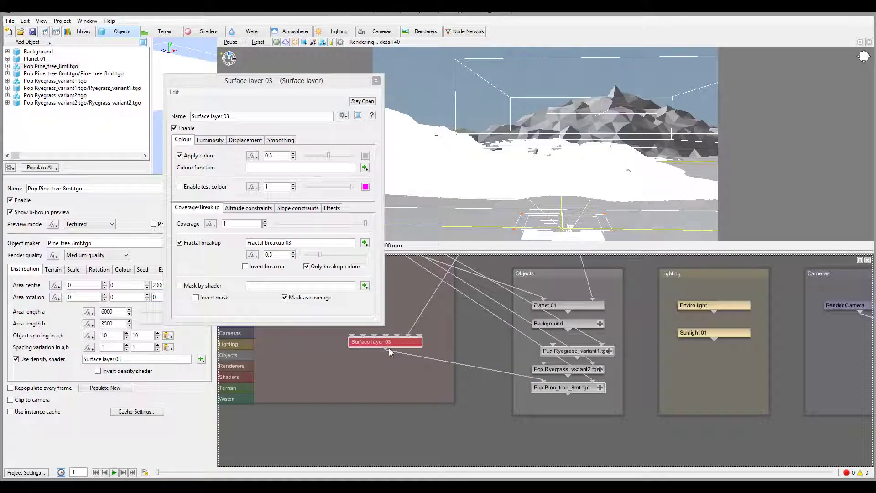
click(179, 187)
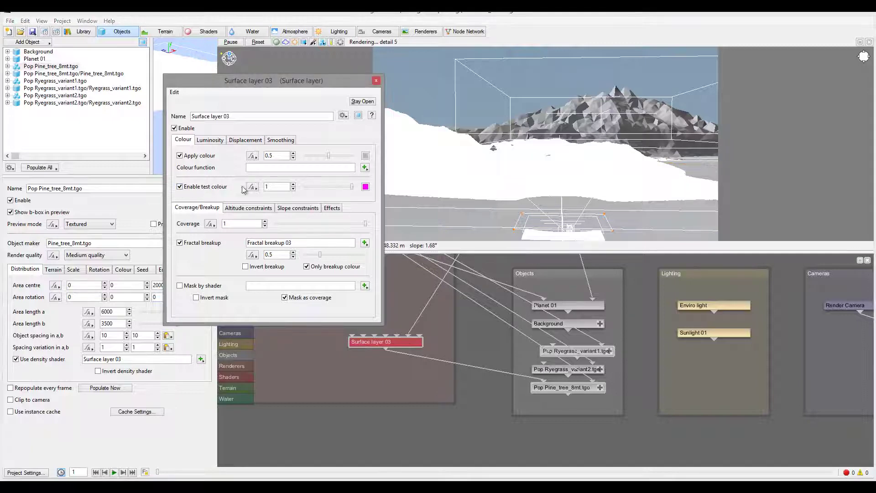
right_click(553, 101)
- Disable the test colour and limit Surface layer 03's maximum slope to about 51.19°
click(593, 159)
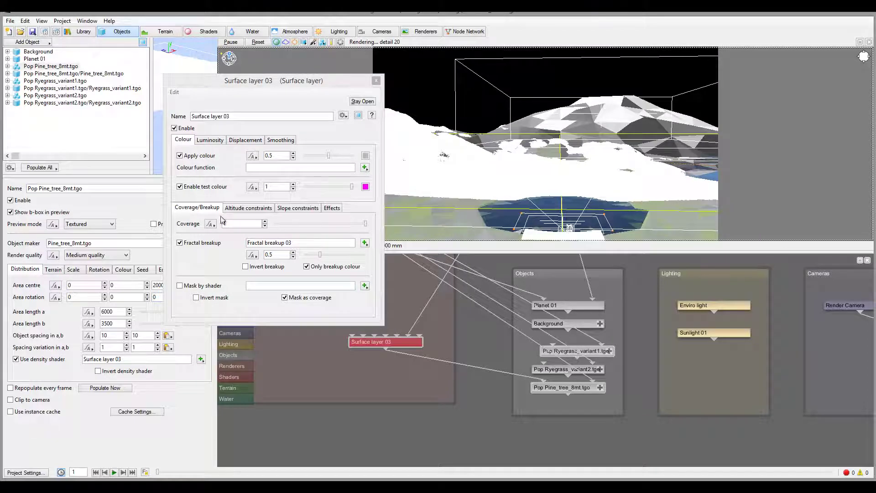
click(180, 187)
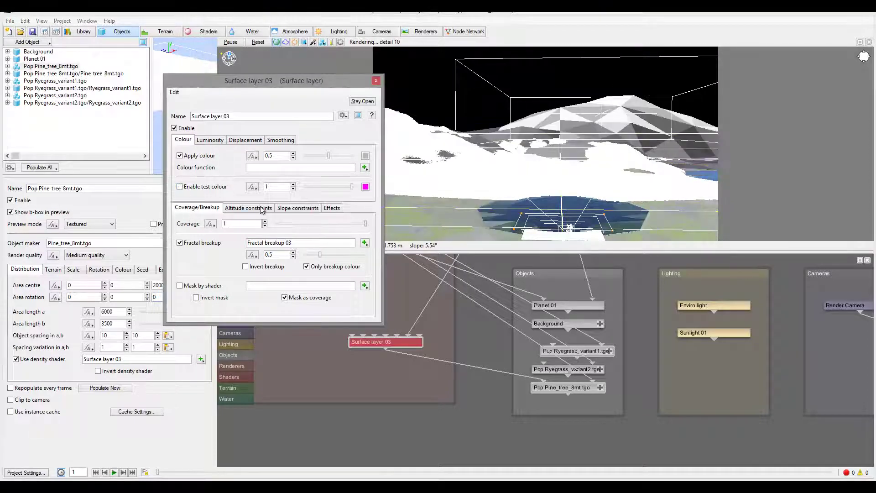
click(302, 208)
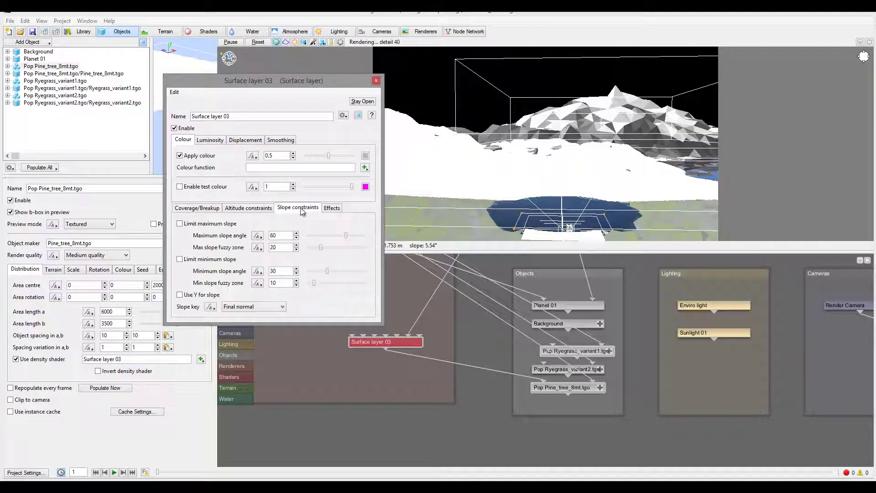
click(179, 224)
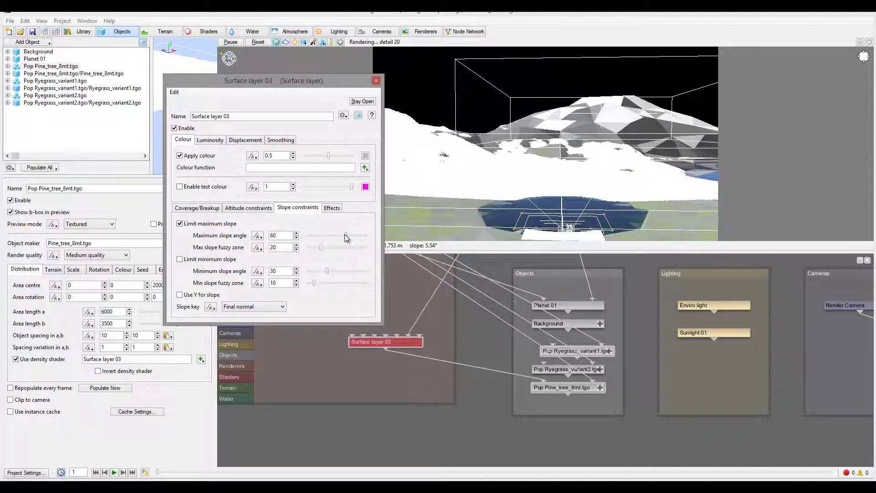
drag(346, 237, 341, 237)
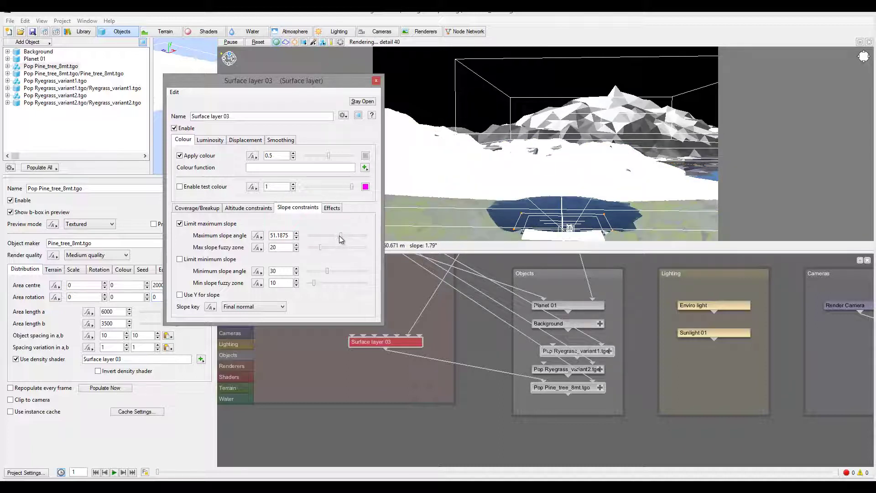
- Cap maximum altitude at 625 with a 387.5 fuzzy zone and repopulate the pines
click(264, 208)
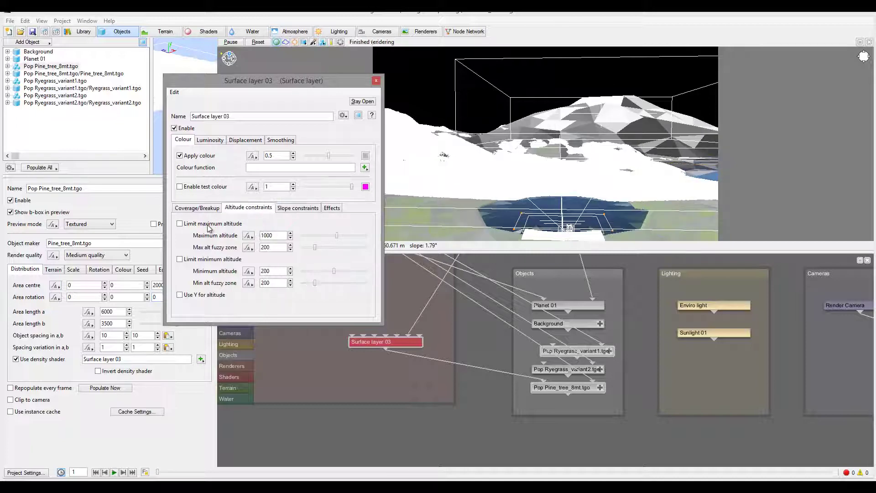
click(180, 224)
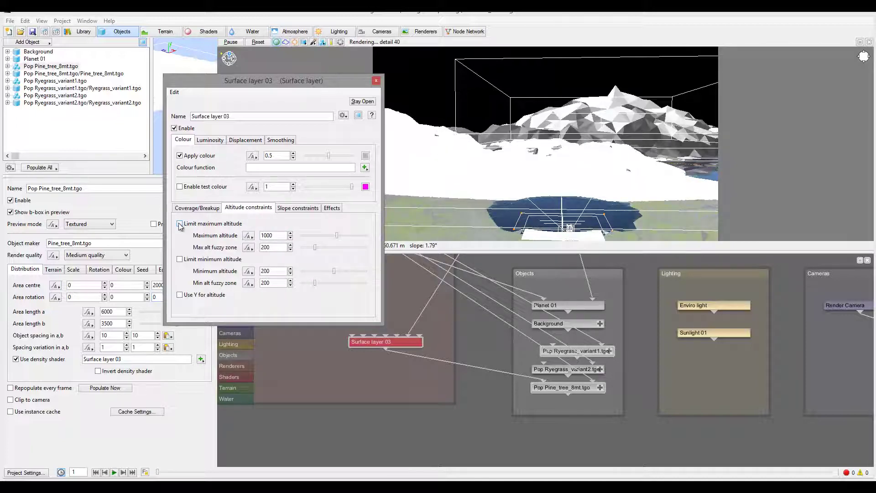
drag(314, 247, 336, 236)
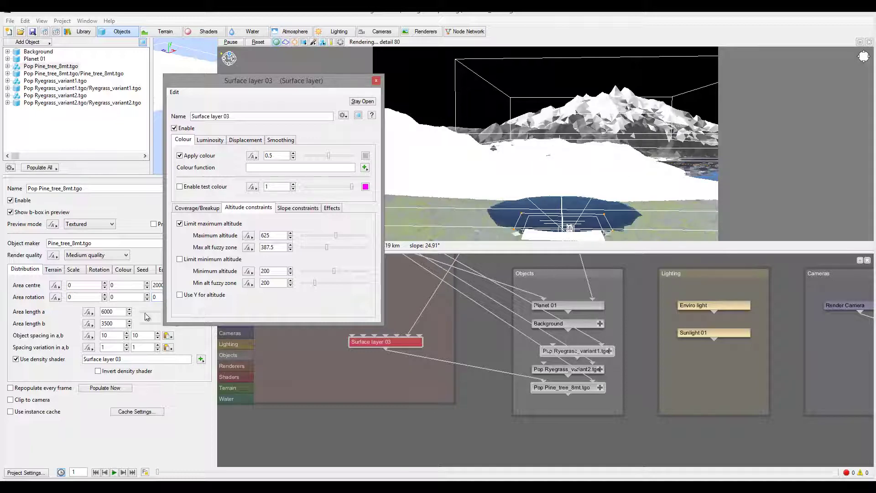
click(118, 389)
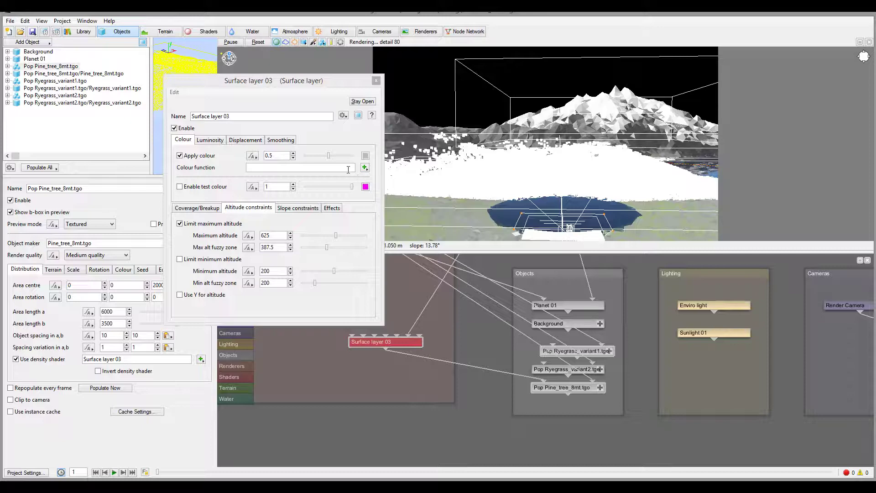
drag(344, 82, 625, 251)
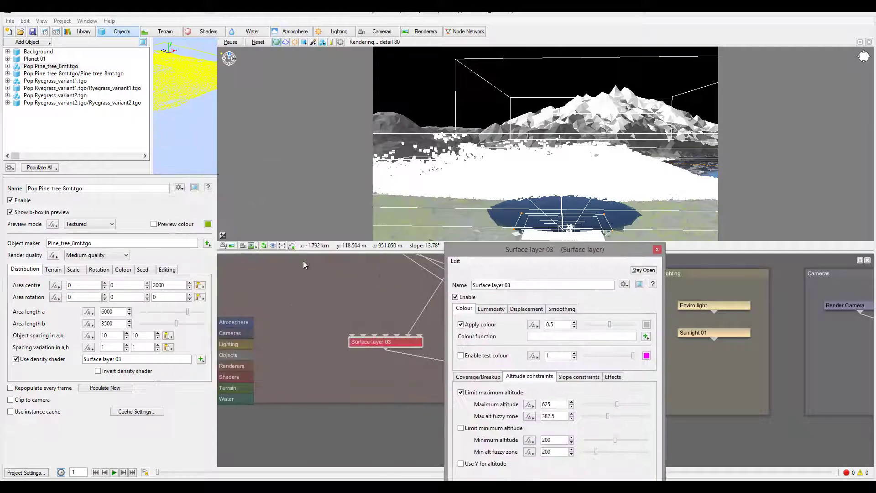
- Show the lake through the Render Camera in the preview and move the Surface layer dialog aside
click(243, 247)
click(292, 247)
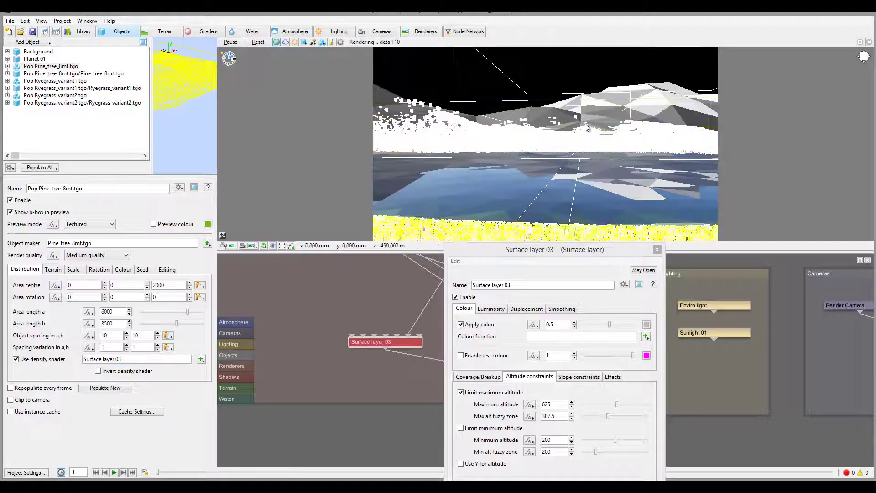
drag(572, 250, 257, 86)
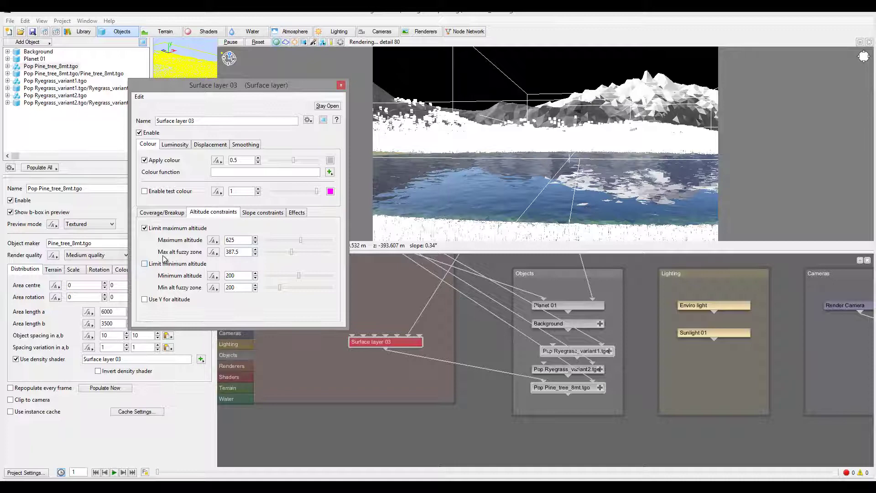
- Enable the minimum altitude limit at about -38 with a 10 fuzzy zone and repopulate the pines
click(148, 266)
double_click(232, 275)
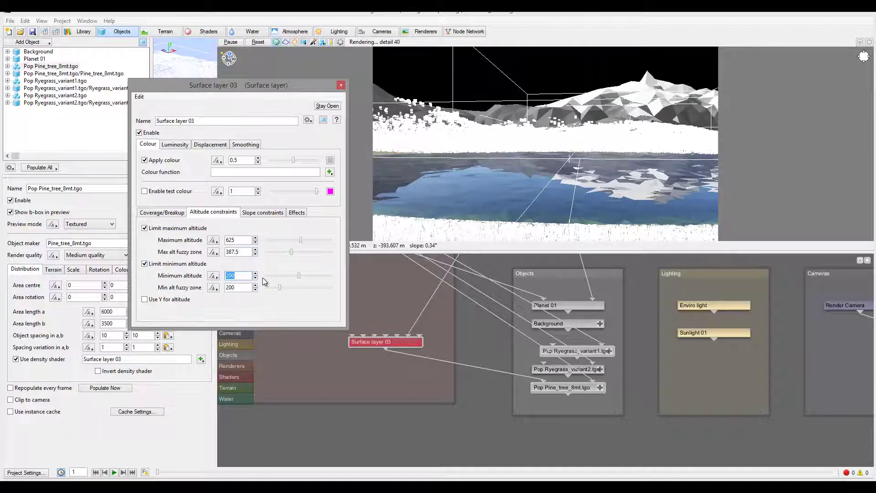
text(-)
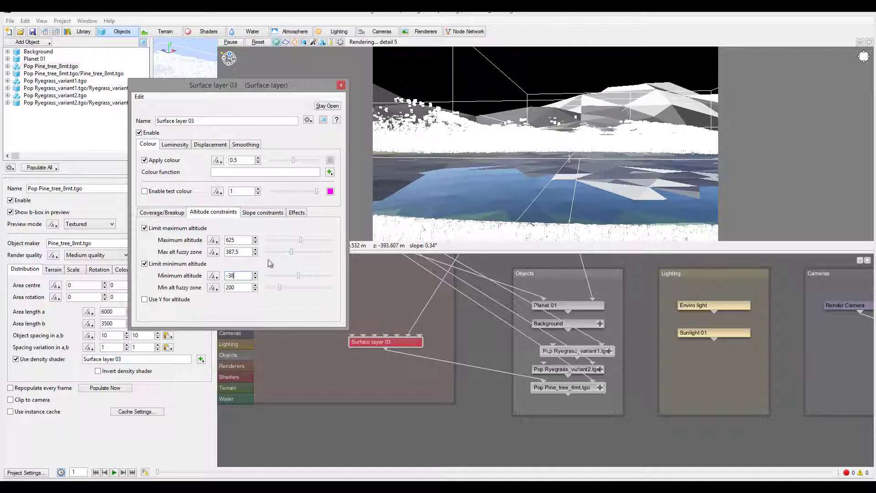
text(38)
key(Tab)
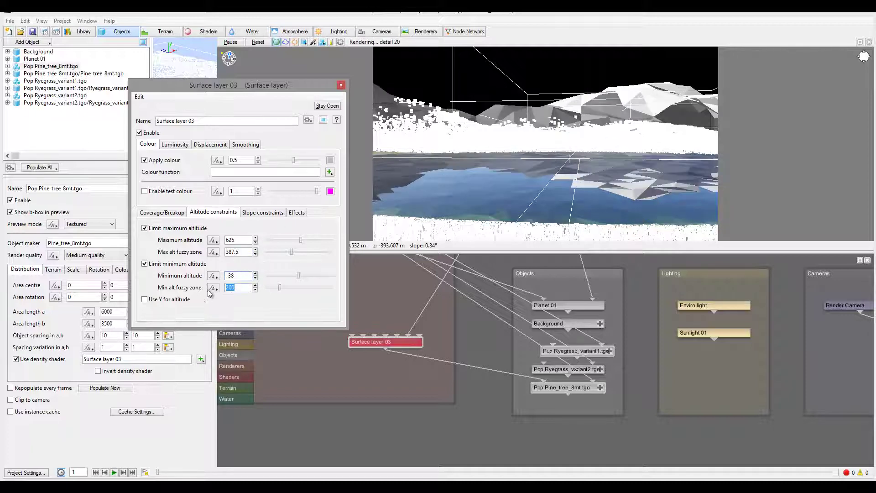
text(0)
key(BackSpace)
text(10)
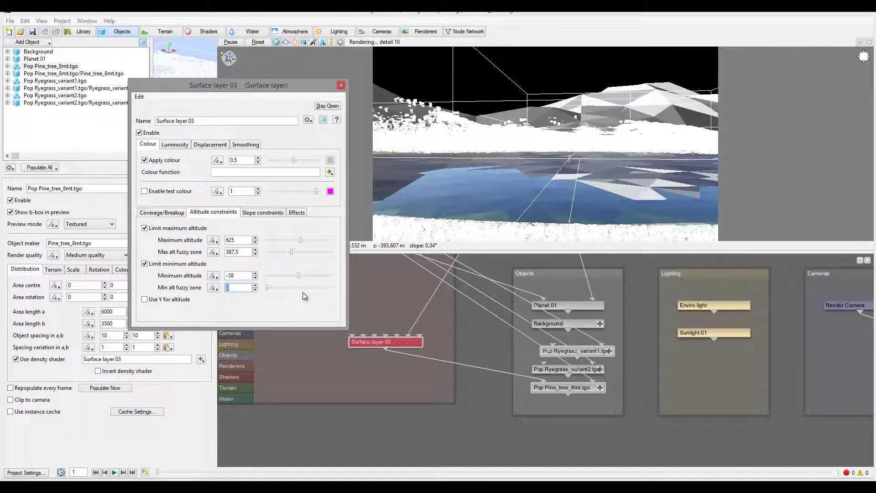
click(239, 276)
key(BackSpace)
click(110, 388)
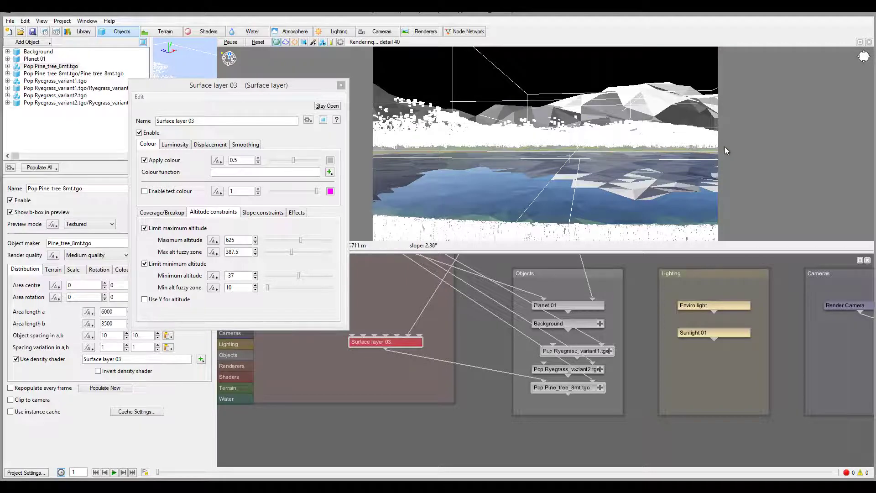
- Widen the min altitude fuzzy zone to 25 and repopulate the pines
key(Tab)
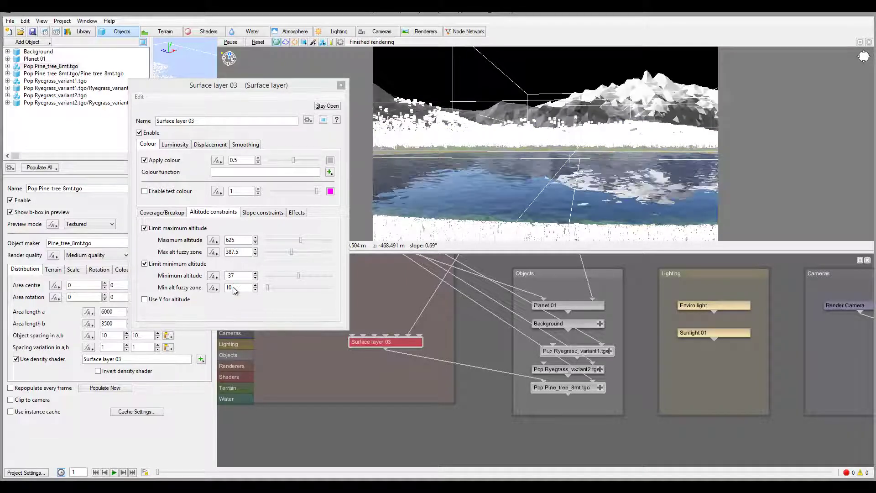
text(25)
key(Tab)
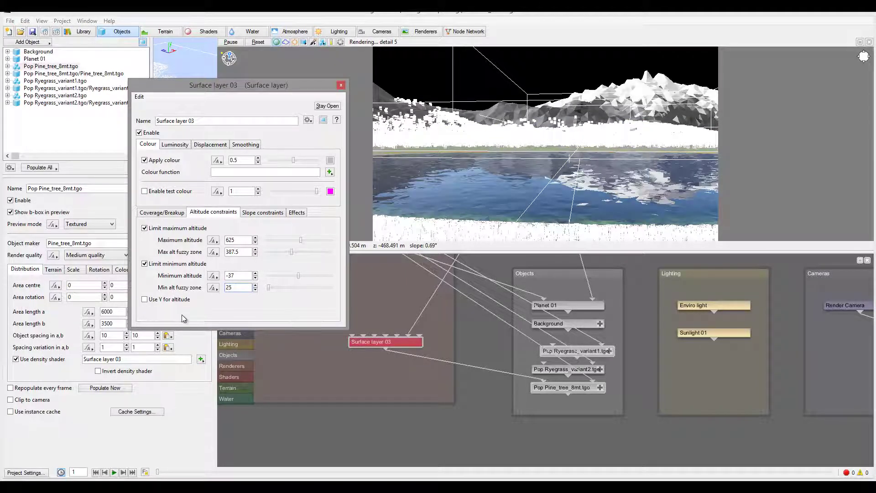
click(120, 387)
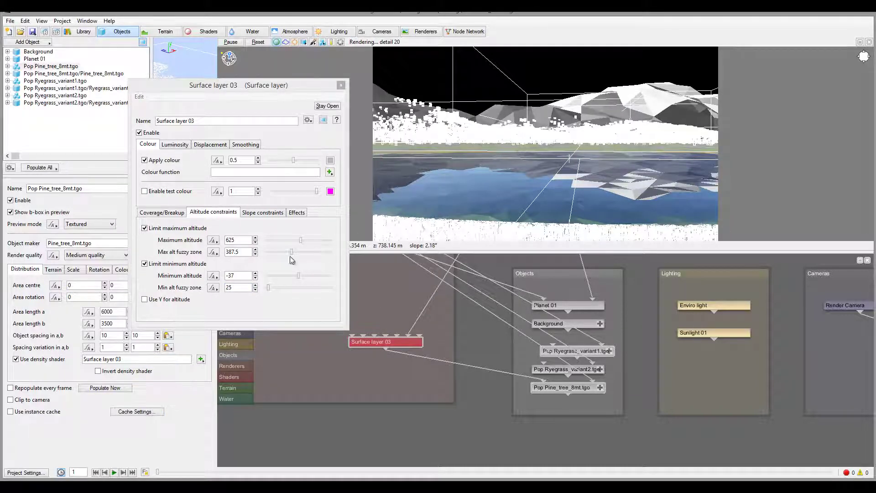
- Lower the minimum altitude to -40, then -45, repopulating the pines after each
click(232, 276)
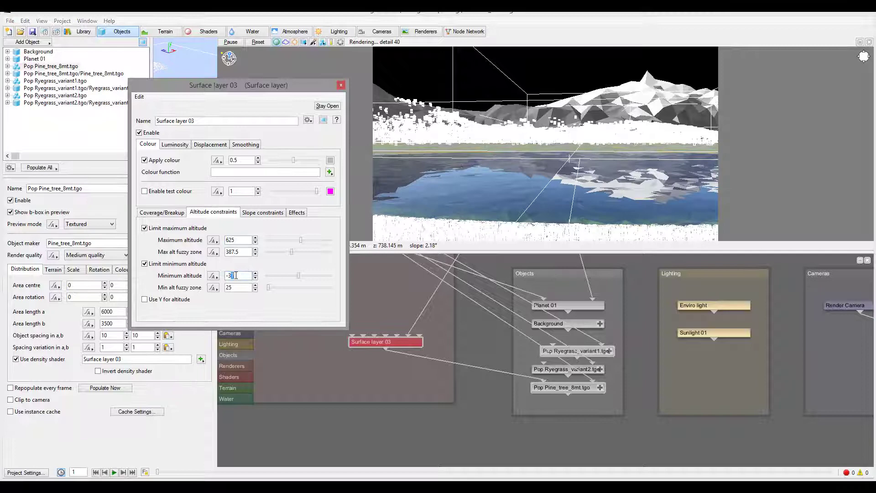
drag(236, 275, 231, 275)
text(-40)
click(120, 389)
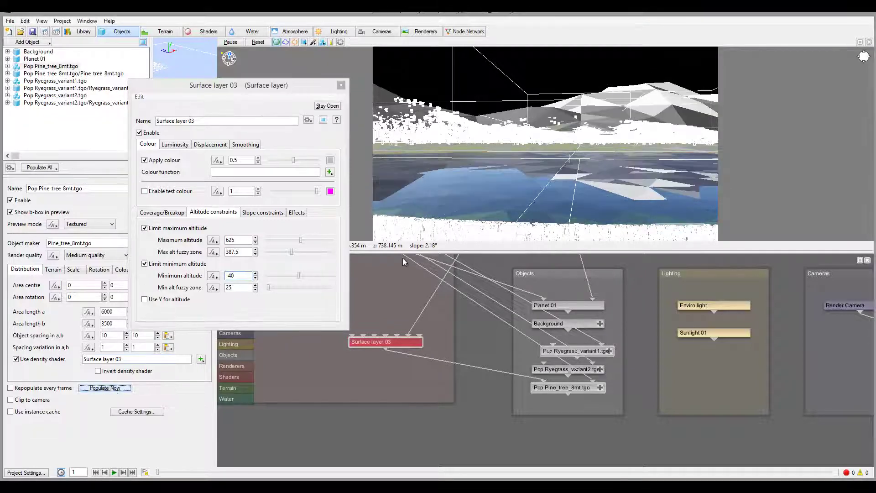
click(237, 275)
text(5)
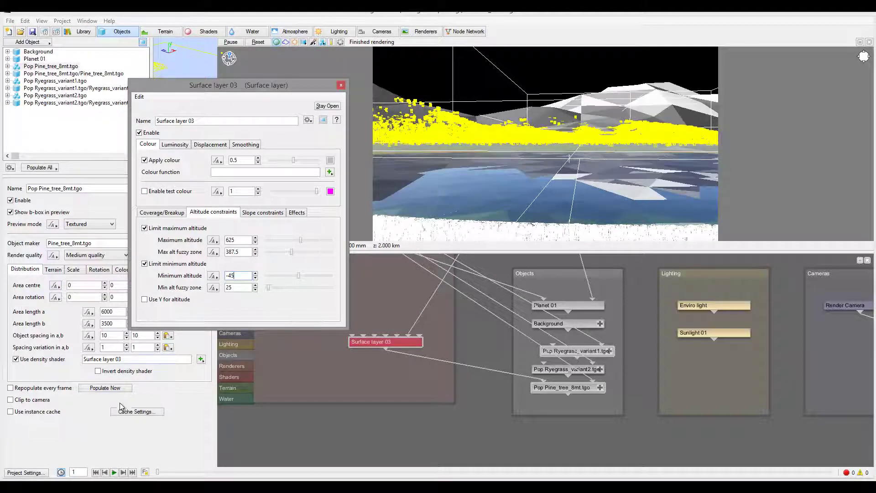
click(114, 388)
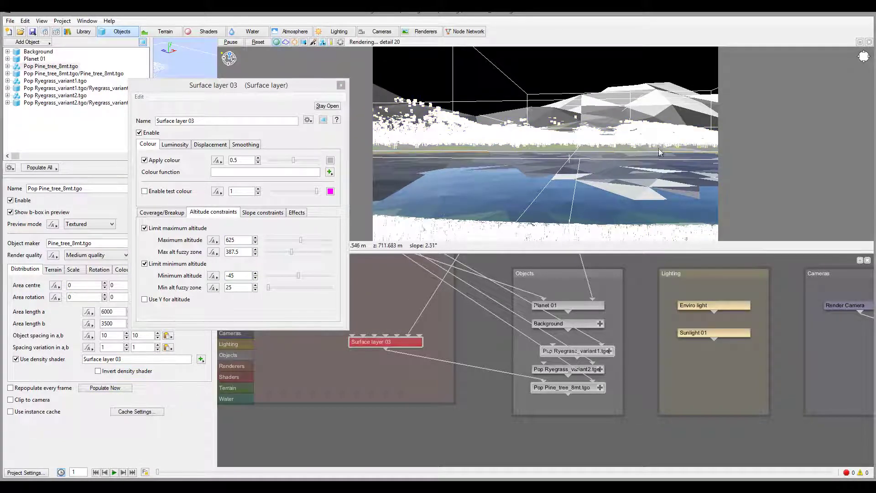
- Set the min altitude fuzzy zone to 20 and repopulate the pines
click(229, 288)
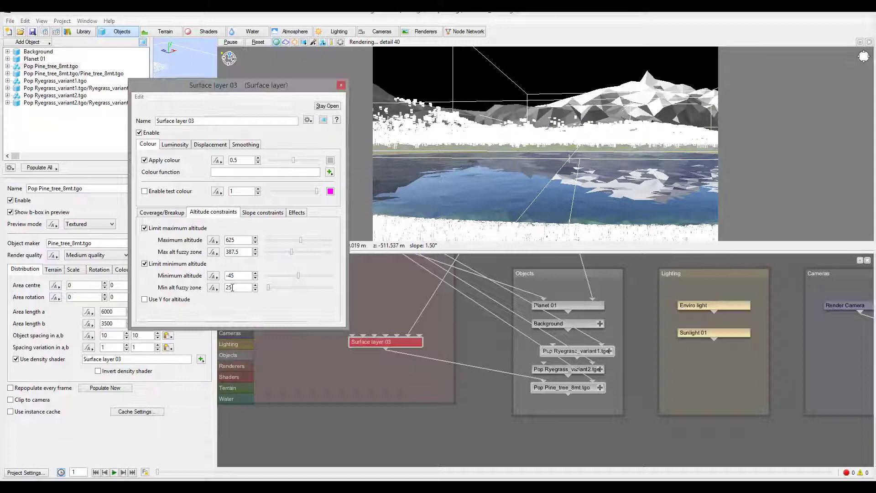
text(20)
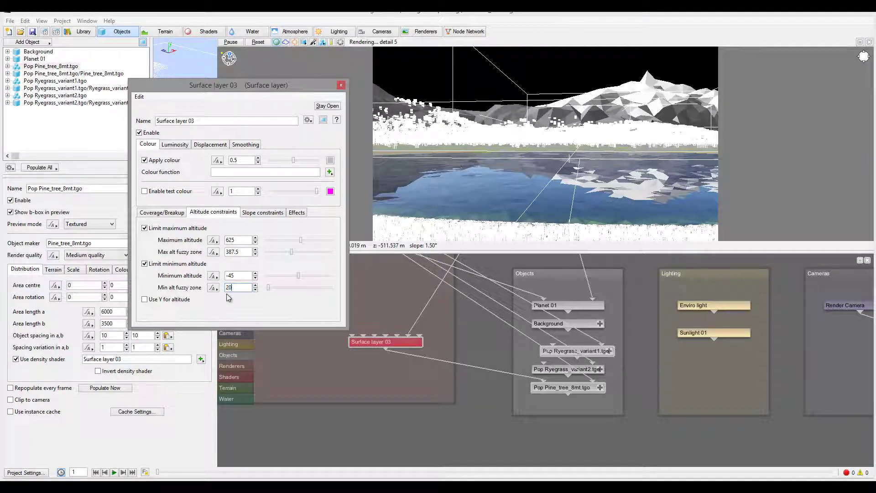
click(128, 387)
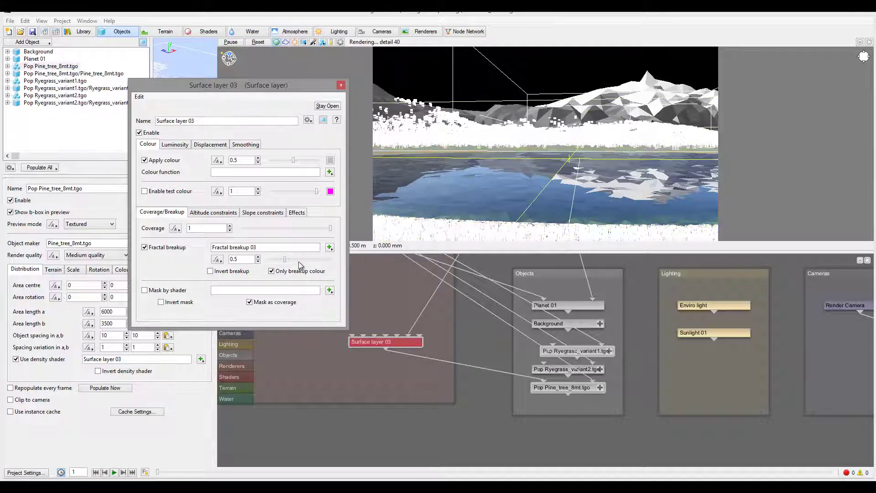
- Set fractal breakup to 0.9625 and coverage to 0.86875, then repopulate the pines
drag(285, 259, 298, 258)
drag(331, 233, 319, 232)
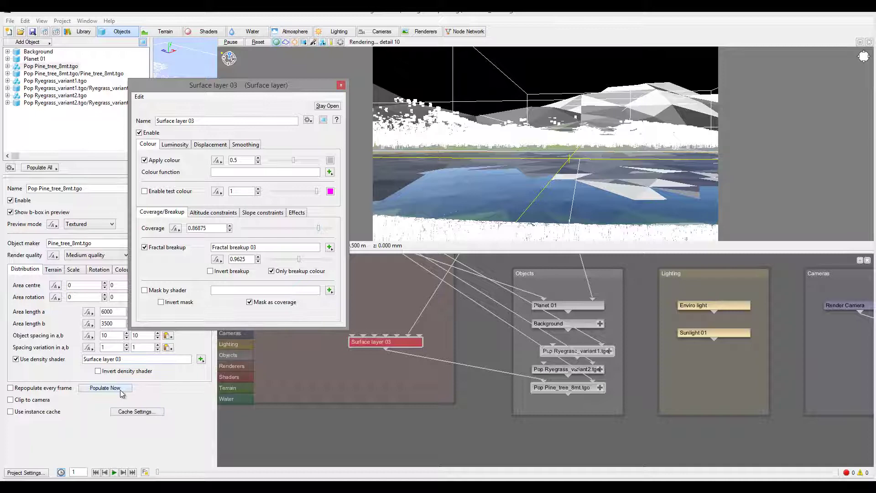
click(105, 388)
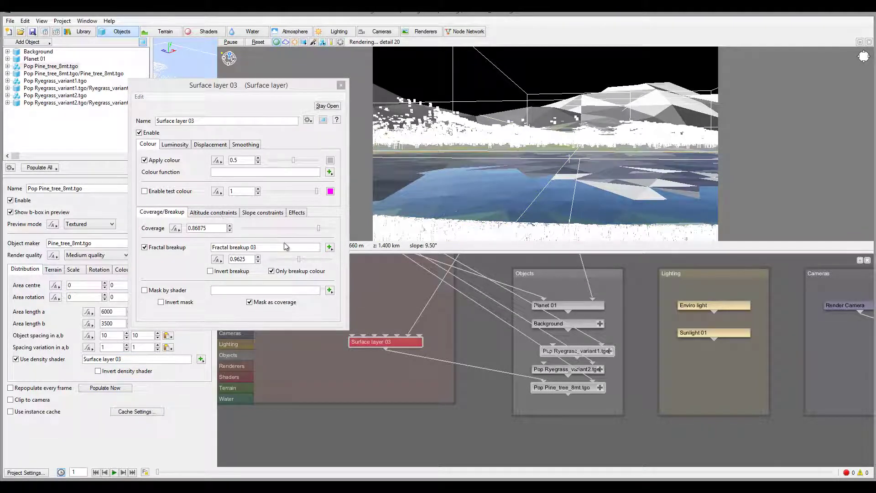
- Set maximum altitude 750 with a 256.25 fuzzy zone, repopulate, and start the final render
click(228, 211)
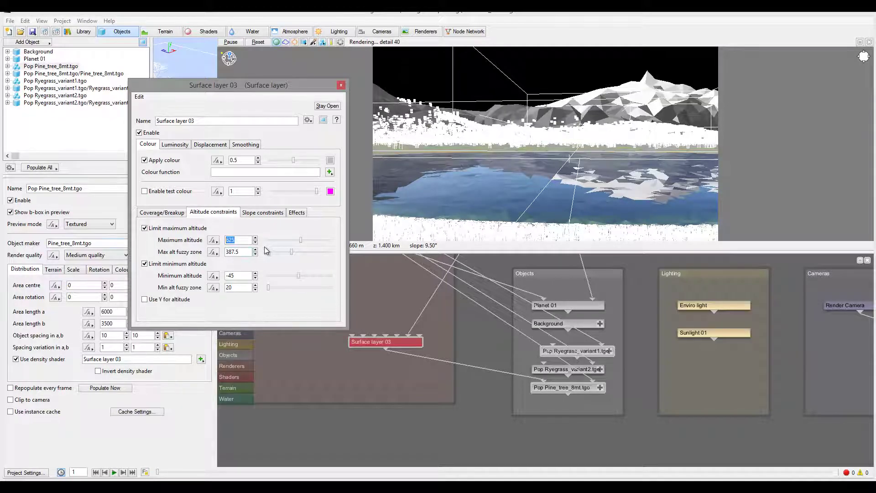
text(750)
key(Return)
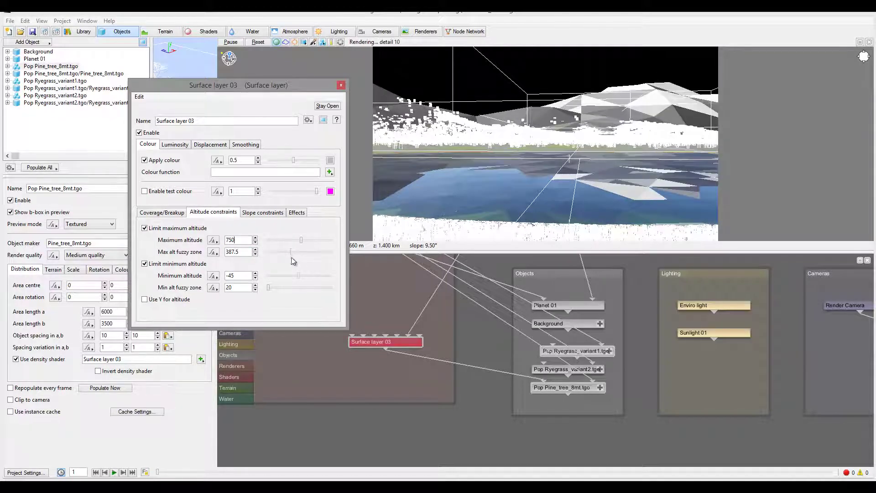
drag(291, 251, 285, 250)
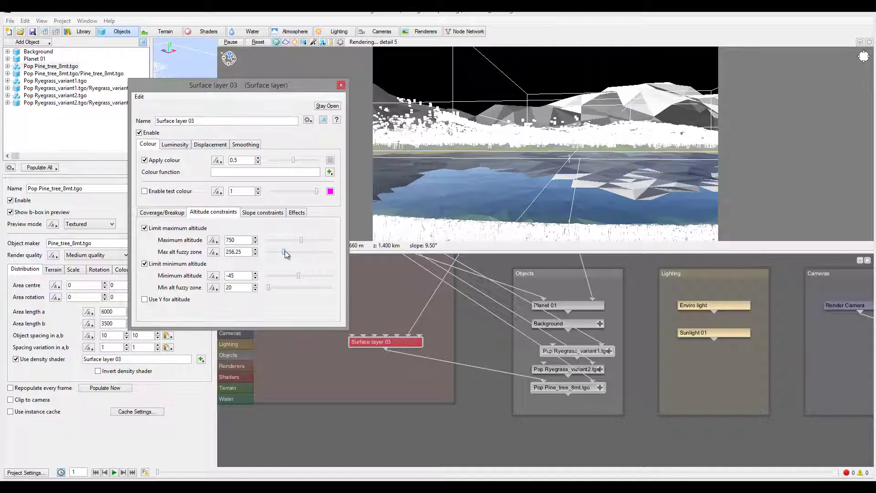
click(119, 388)
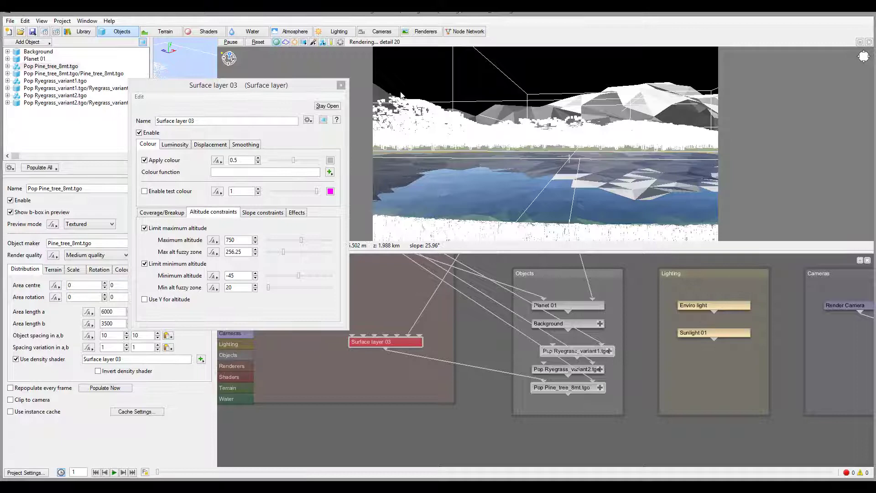
click(44, 32)
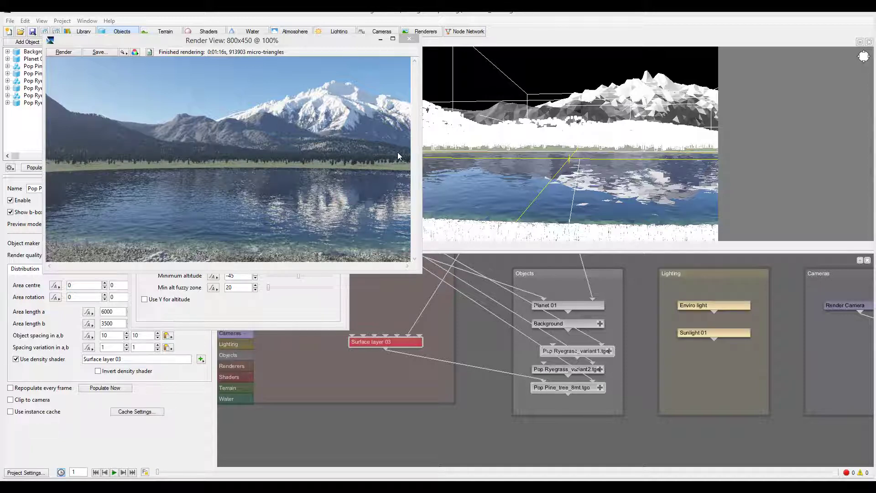
- Close the Render View window once the final render has finished
click(408, 41)
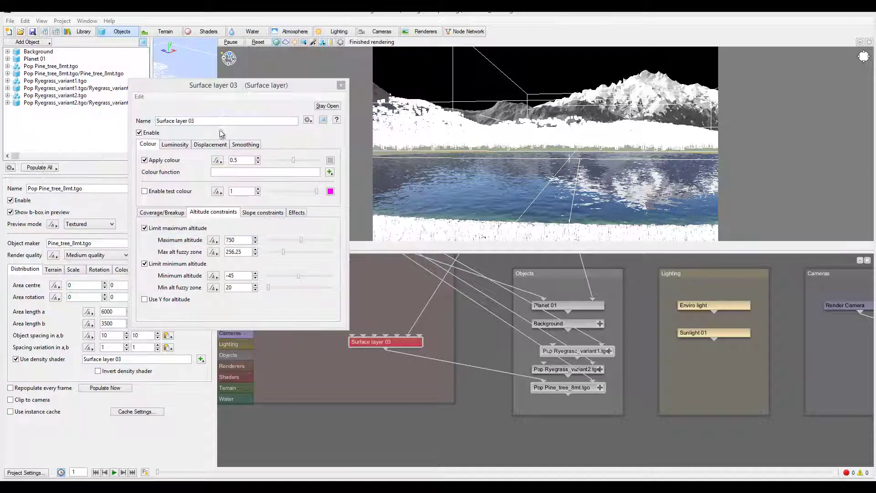
- Close the Surface layer 03 settings and tilt the preview down toward the lake
click(344, 86)
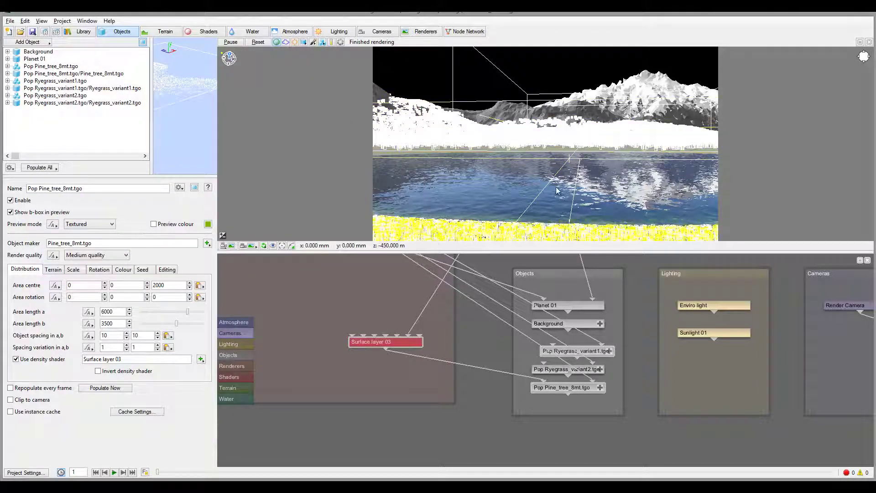
scroll(550, 199, down, 5)
scroll(550, 200, up, 5)
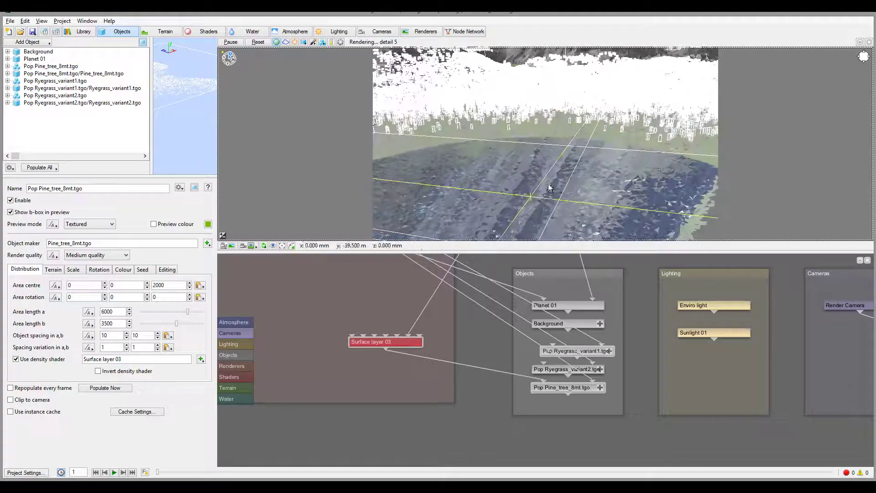
drag(522, 207, 511, 151)
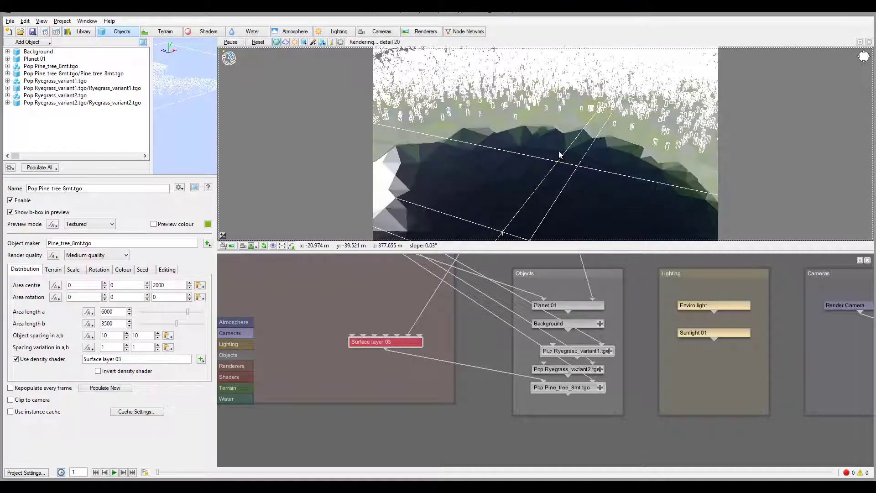
- Disable the Lake 01 water object and view the empty lakebed
click(250, 31)
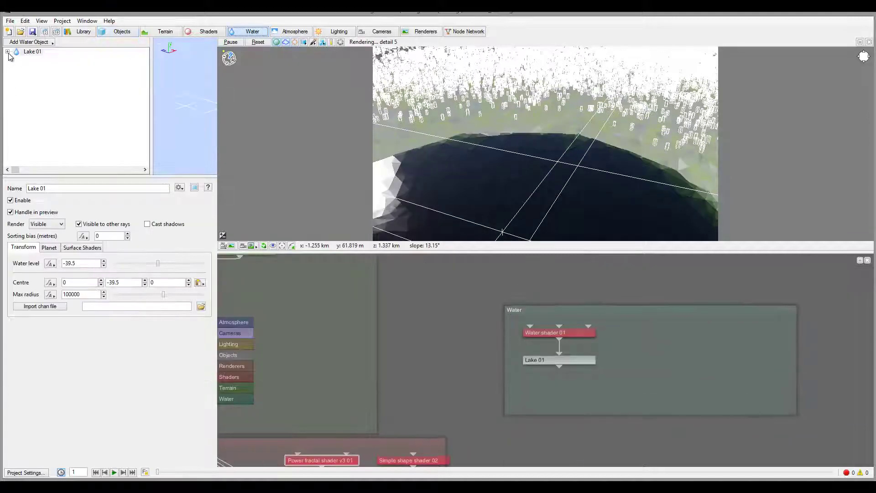
click(10, 200)
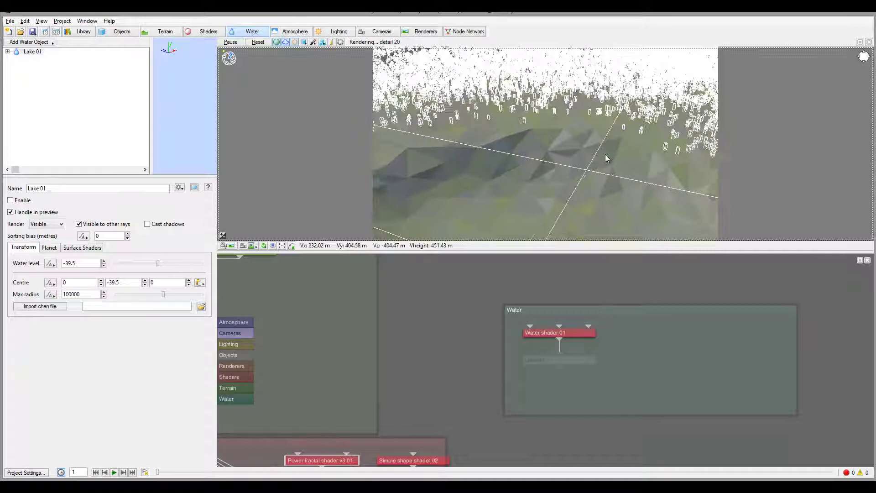
middle_drag(605, 155, 570, 155)
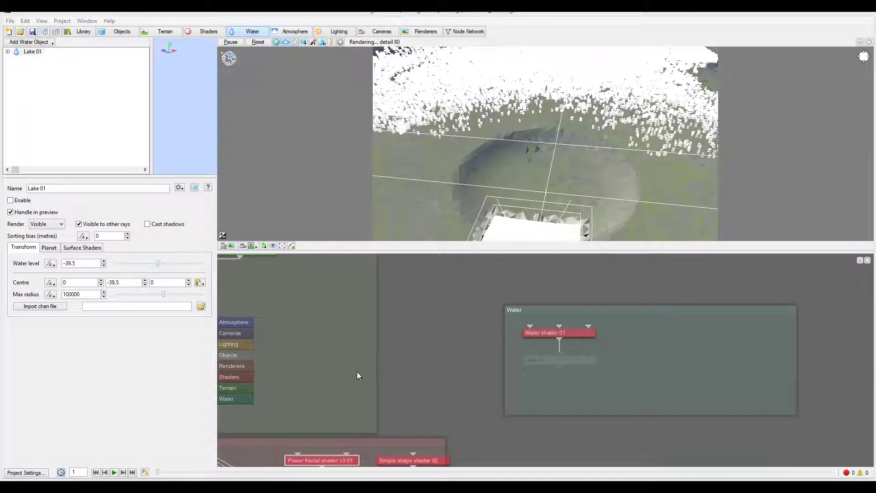
- Duplicate the power fractal, simple shape and fake stones shader nodes and place the copies lower
middle_drag(357, 371, 424, 360)
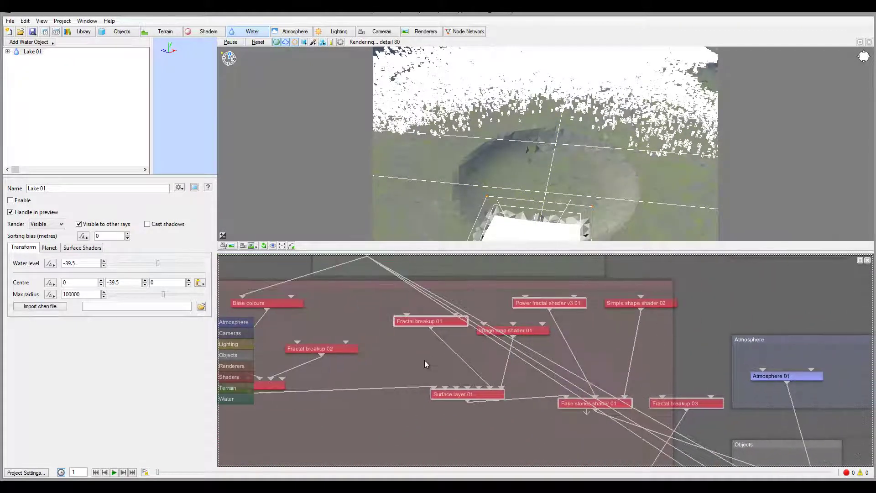
middle_drag(596, 372, 502, 354)
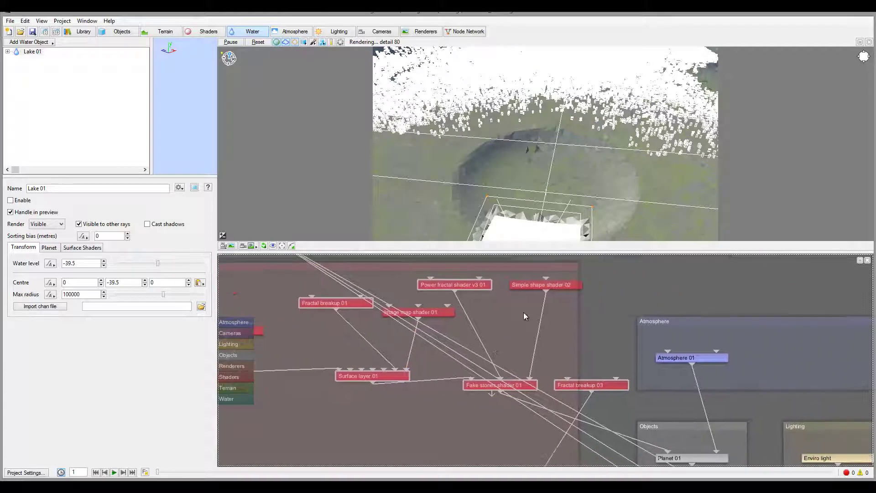
drag(474, 283, 493, 285)
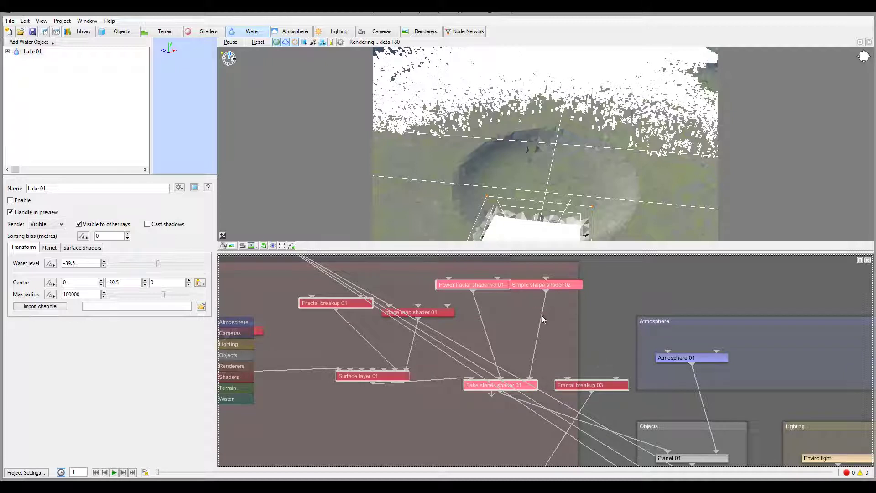
key(ctrl+d)
drag(547, 411, 504, 361)
drag(443, 379, 435, 403)
click(524, 315)
- Wire Fake stones shader 01_1 into the shader chain to Planet 01 and tidy the copies
drag(490, 346, 694, 368)
drag(461, 302, 520, 365)
drag(421, 305, 431, 370)
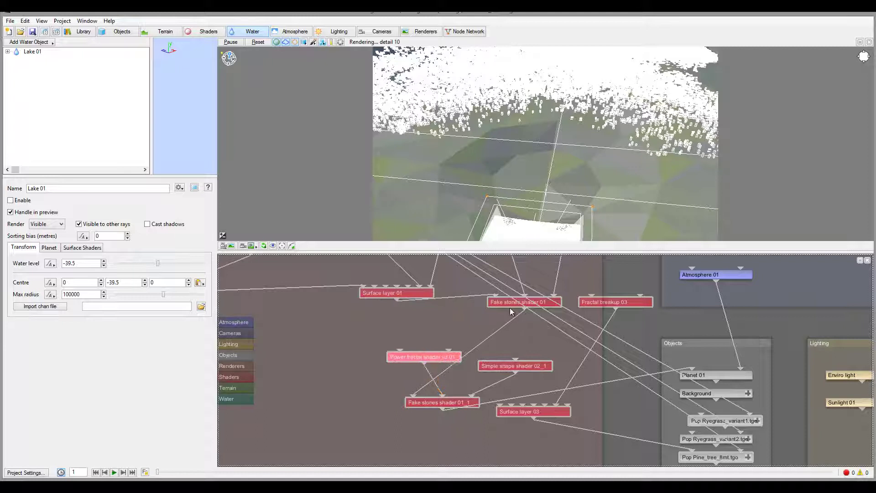
drag(525, 302, 425, 330)
click(453, 356)
drag(453, 355, 525, 357)
drag(443, 403, 461, 403)
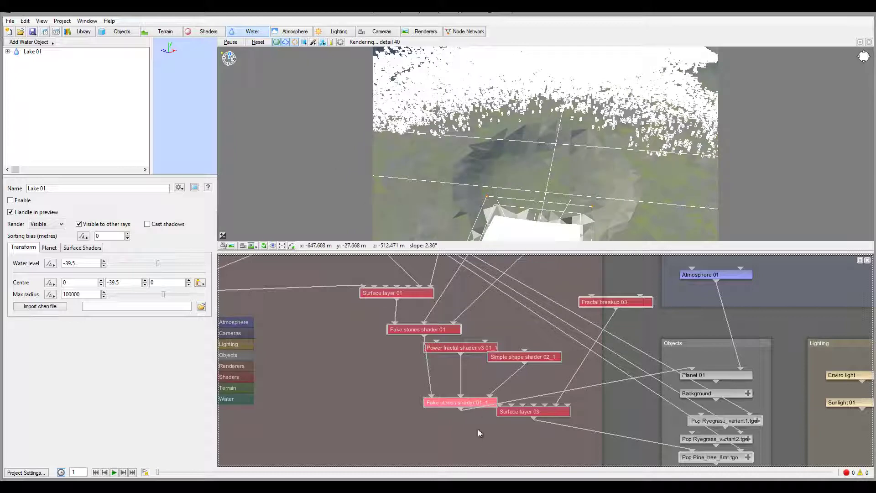
- Rename Fake stones shader 01_1 to Far Rocks
double_click(462, 402)
triple_click(228, 120)
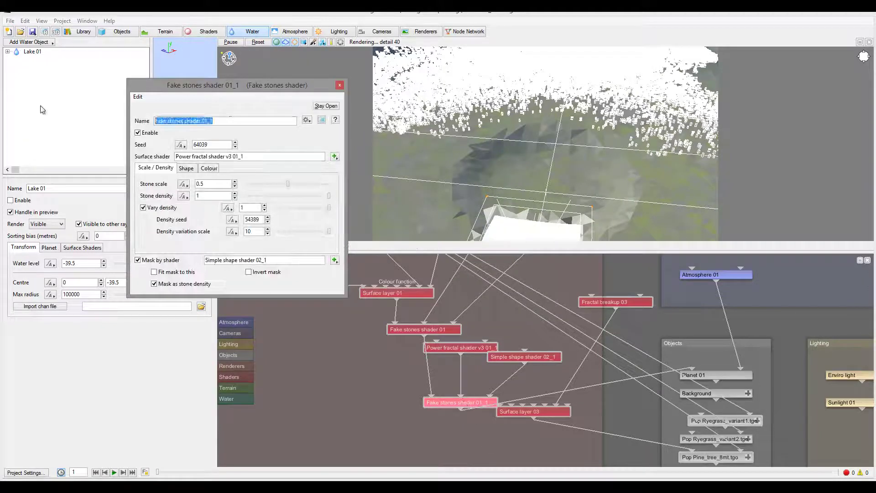
text(Far Rocks)
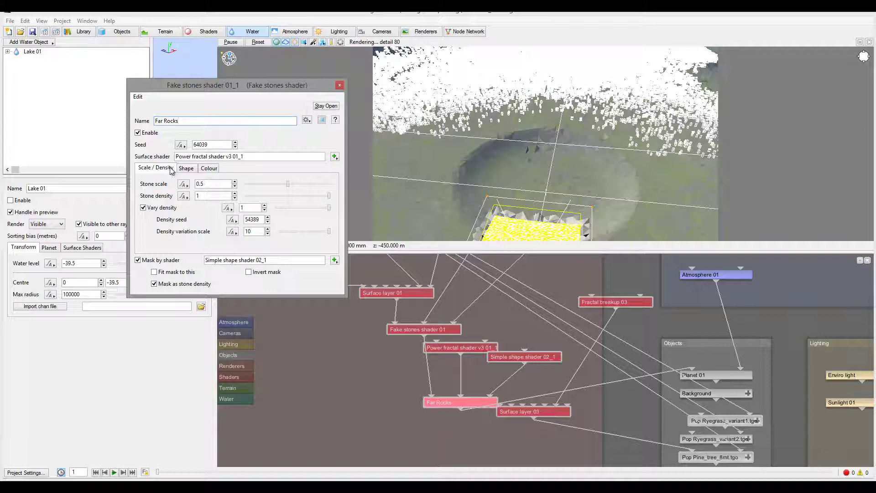
click(460, 348)
drag(472, 405, 446, 399)
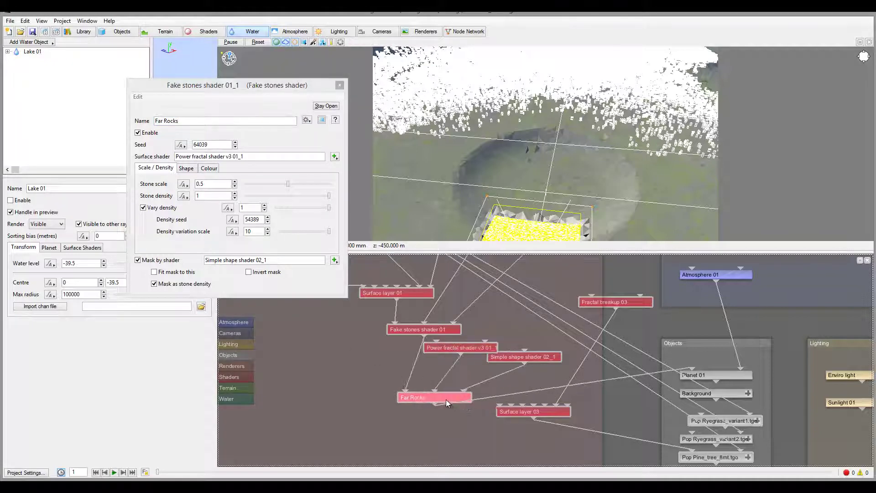
- Set Simple shape shader 02_1's Z position to 500 and select its shape in the preview
click(524, 357)
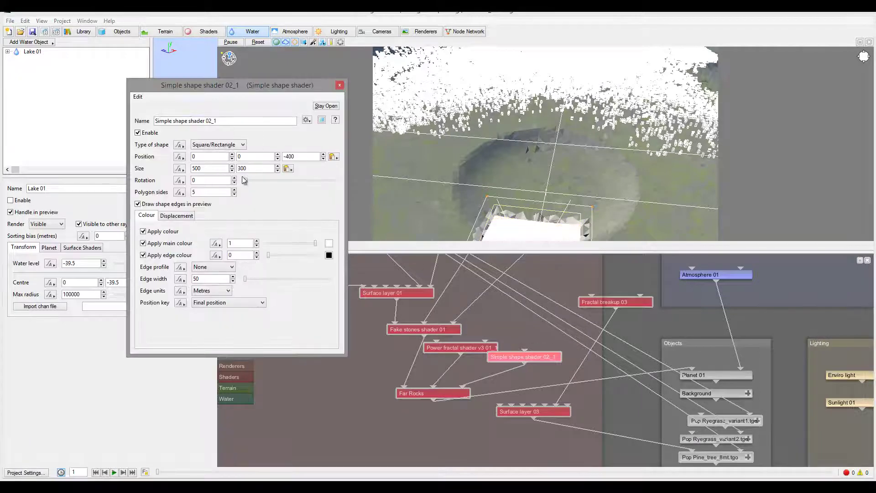
drag(295, 86, 239, 117)
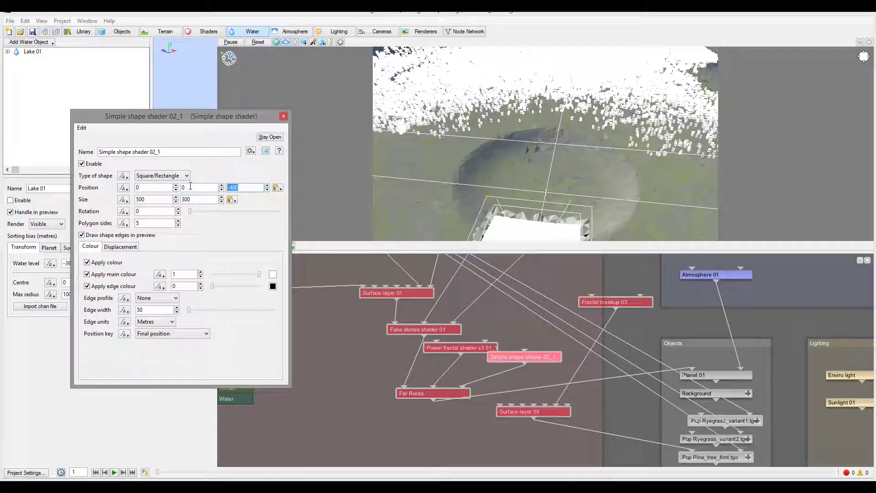
text(500)
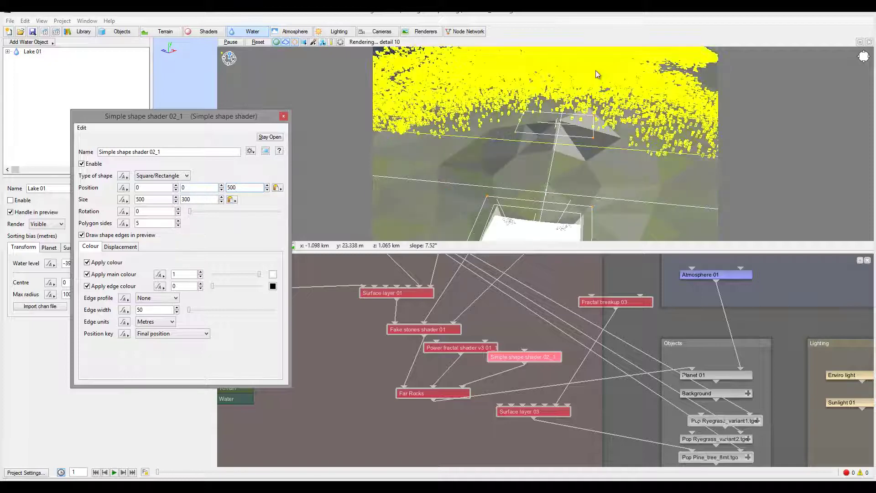
click(516, 135)
click(558, 123)
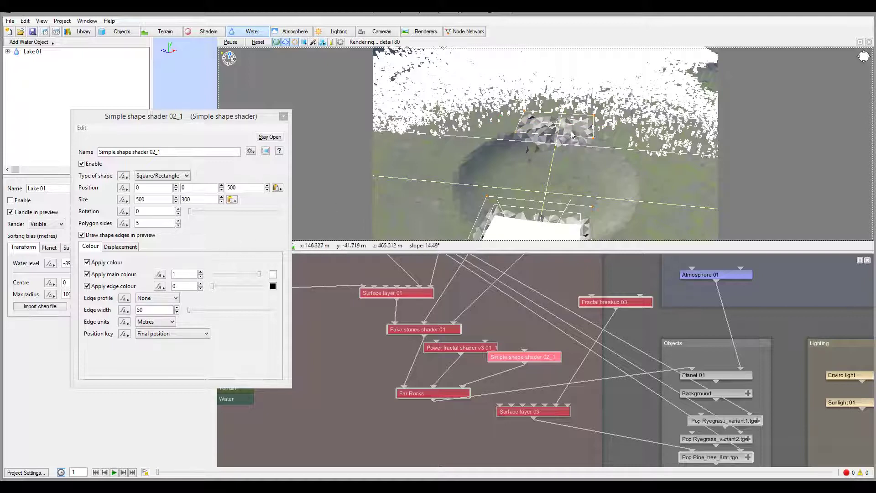
- Resize the mask shape to 15000 by 800
click(155, 199)
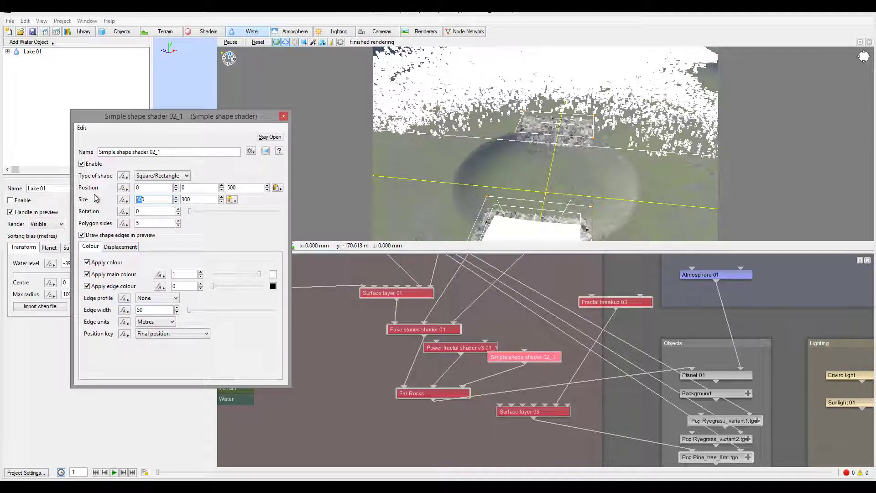
text(2000)
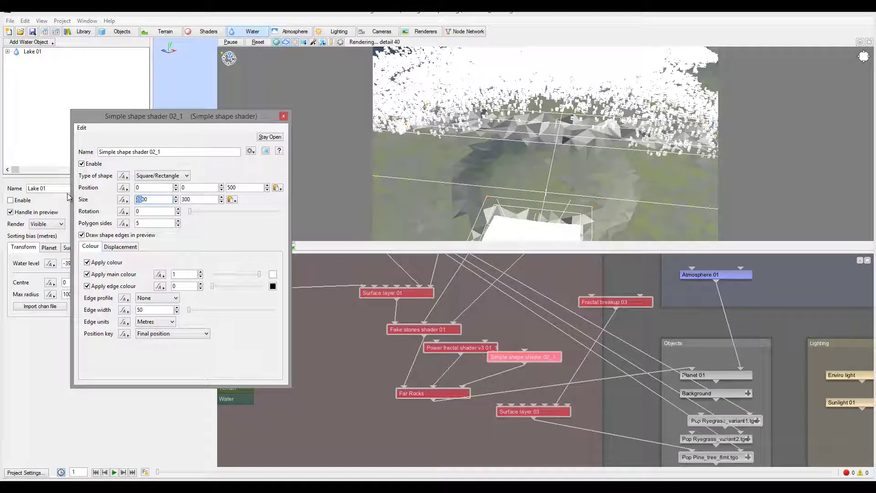
text(150)
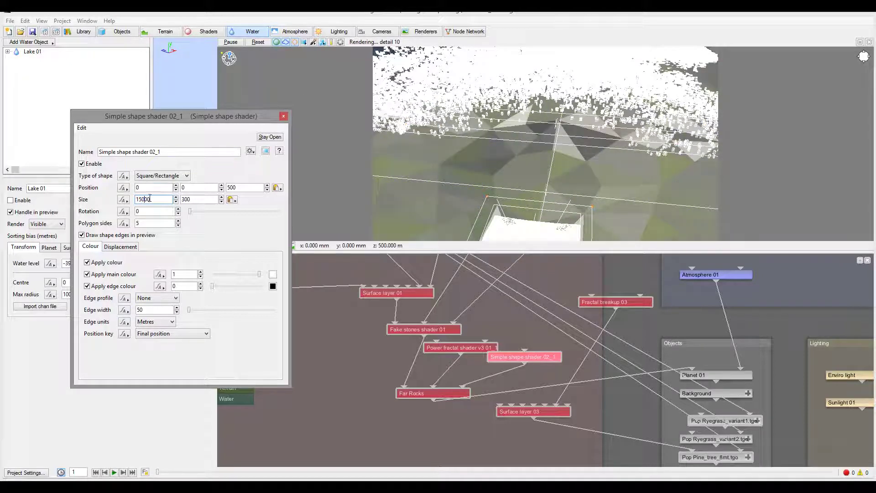
text(8)
key(Return)
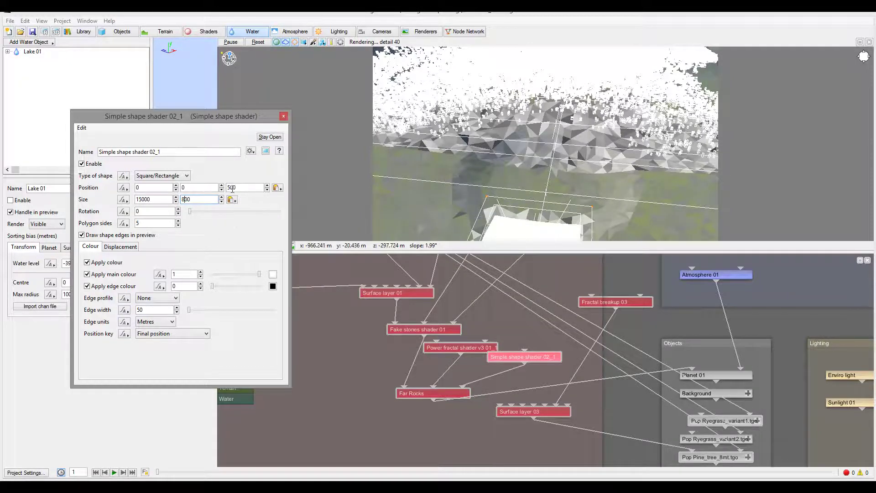
- Change the mask shape's Z position to 400
double_click(231, 187)
text(400)
key(Return)
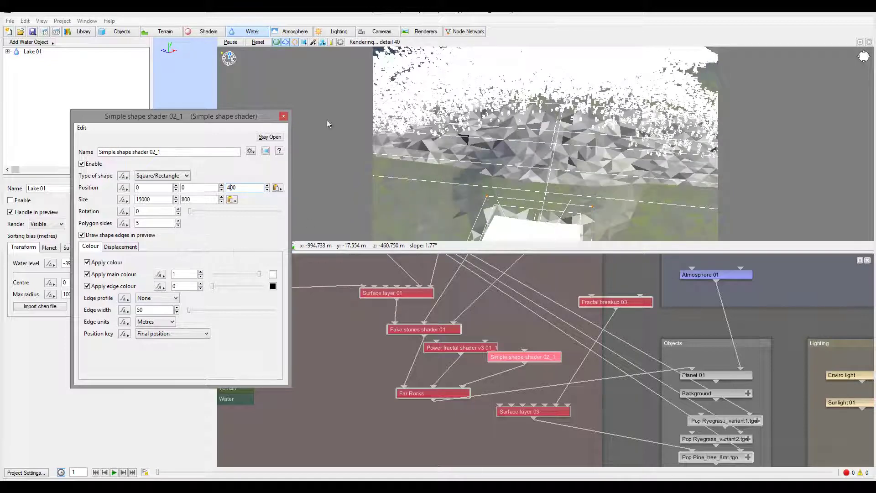
double_click(428, 393)
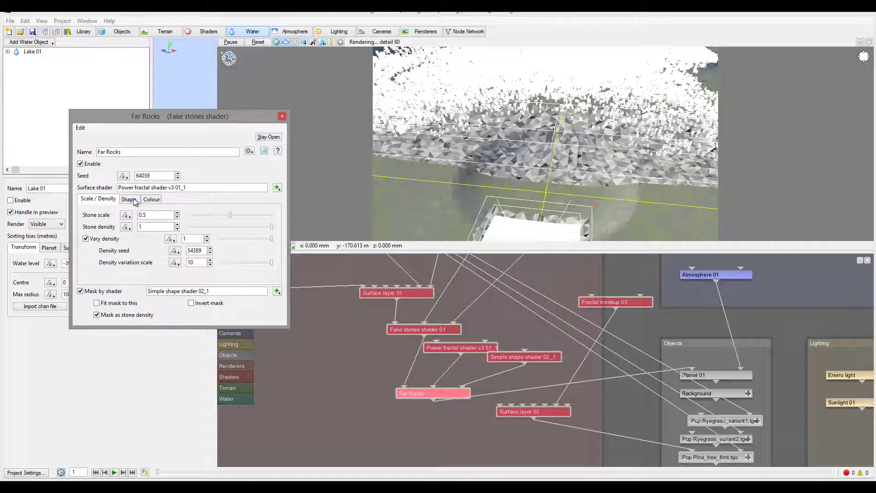
- Set Far Rocks stone scale to 2 and stone density to about 0.14375
drag(269, 227, 218, 226)
double_click(158, 214)
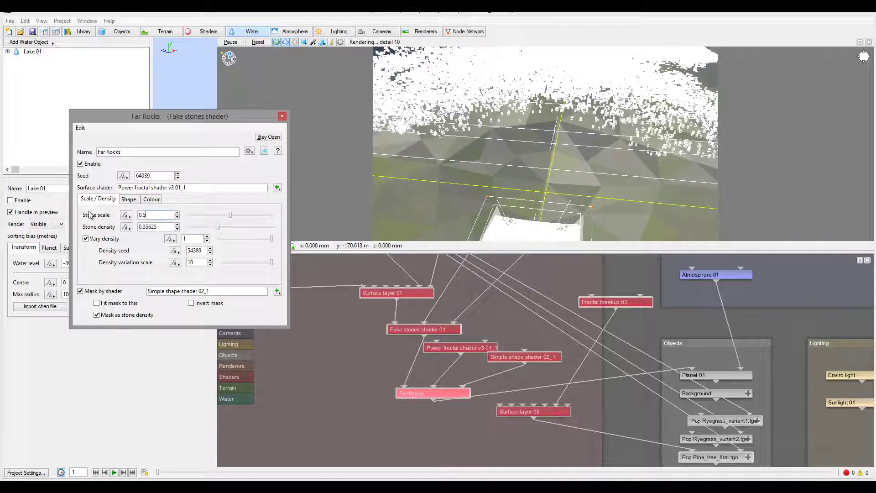
text(2)
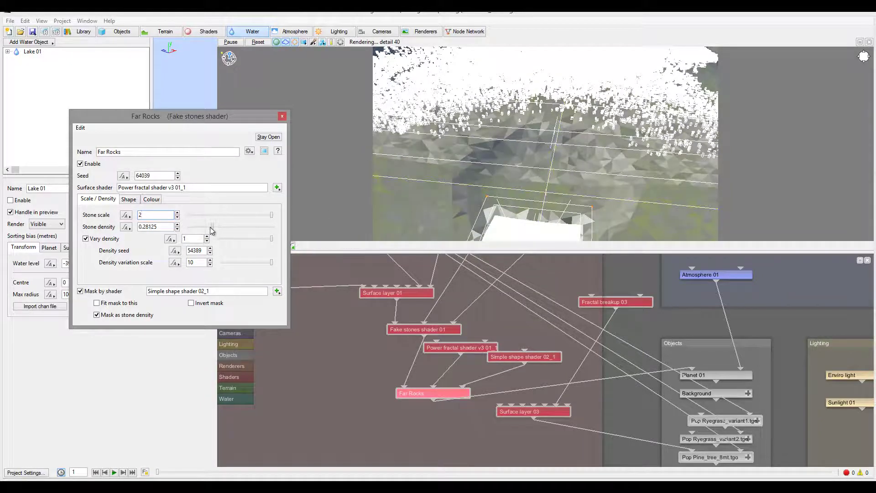
drag(211, 227, 201, 226)
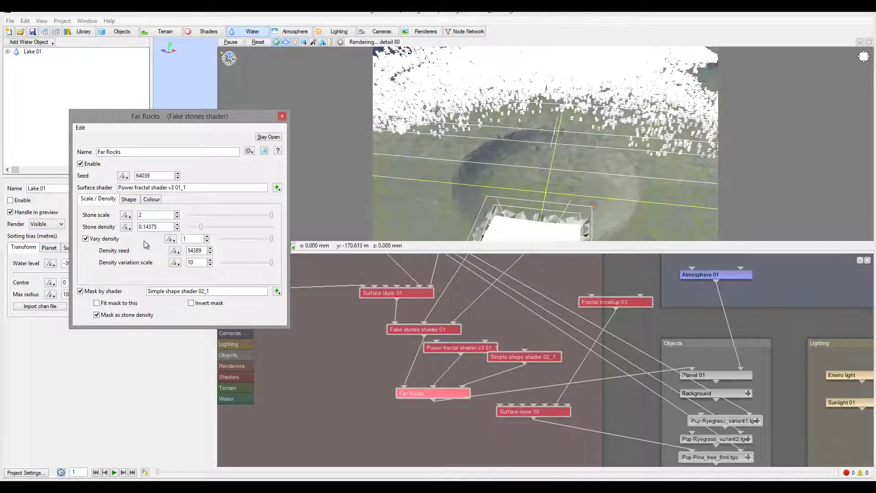
- Set the Far Rocks pancake effect to 1 on the Shape tab
click(129, 199)
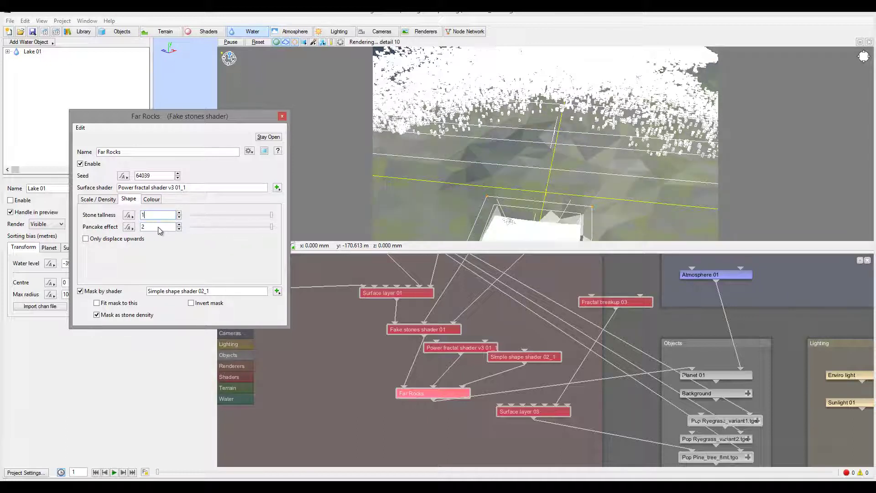
double_click(154, 226)
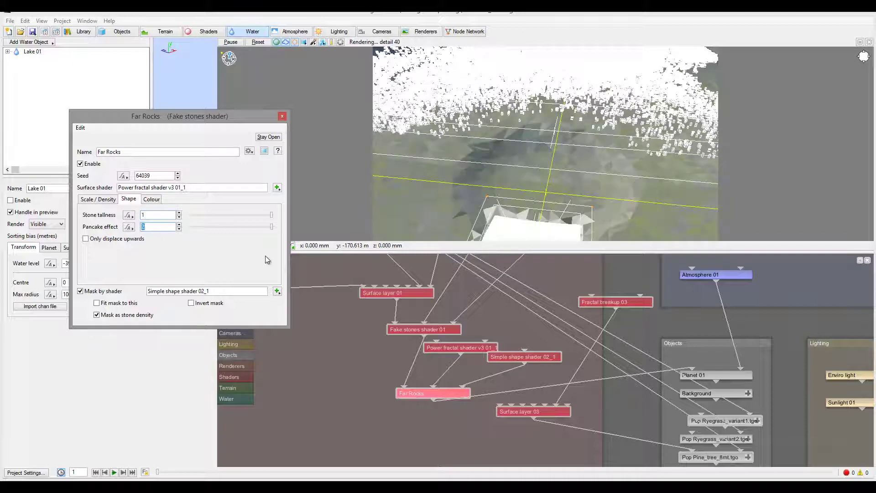
text(1)
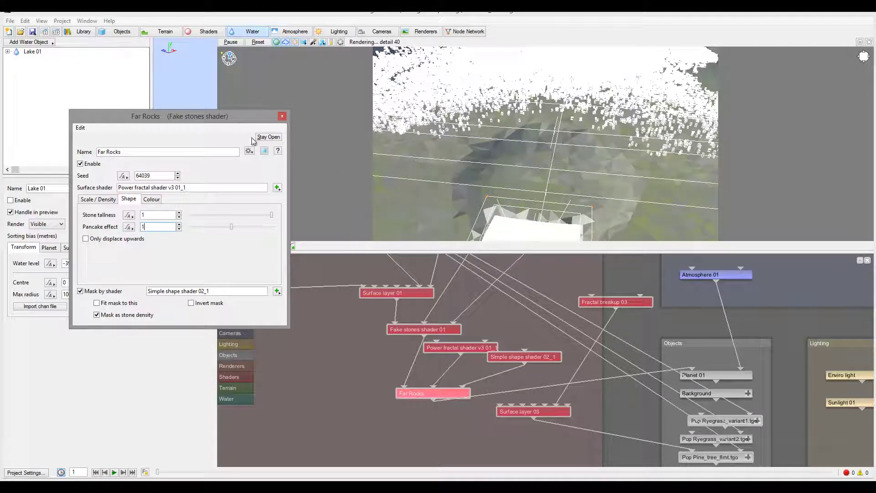
drag(224, 119, 151, 99)
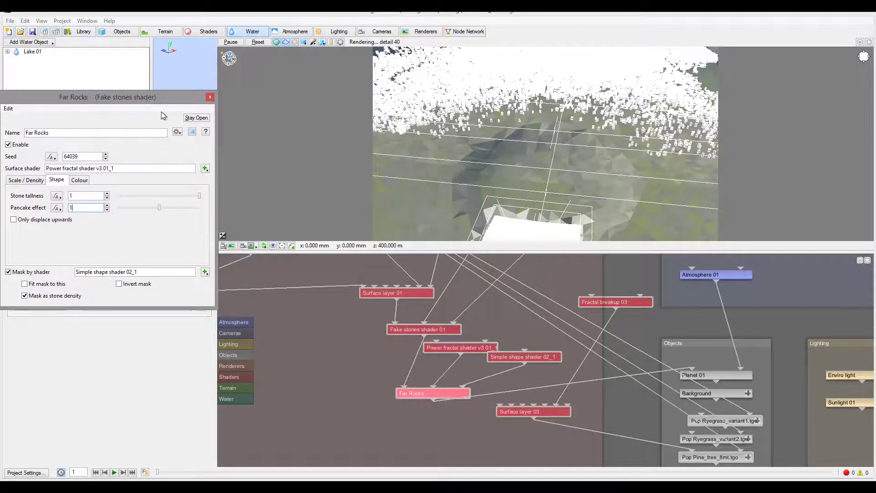
- Switch the preview to the scene camera view and lower it slightly
click(243, 246)
click(283, 257)
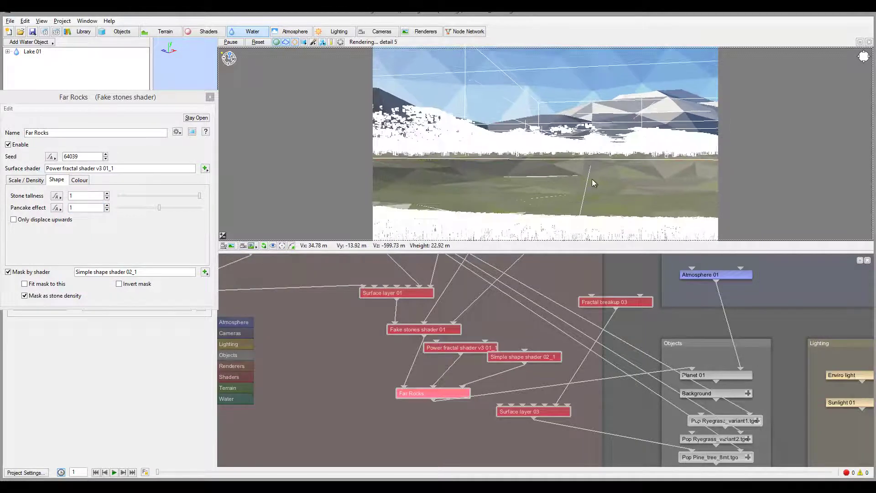
drag(609, 197, 603, 166)
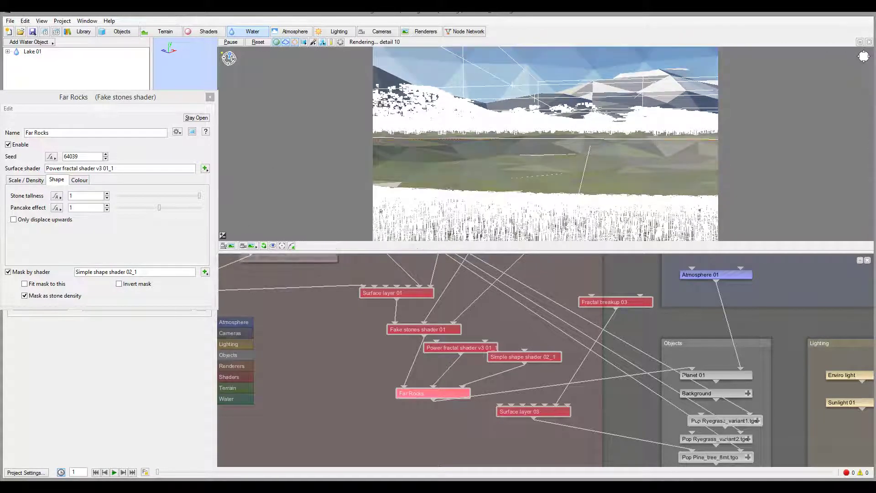
- Start a test render, then close the Render View and stop it
click(44, 32)
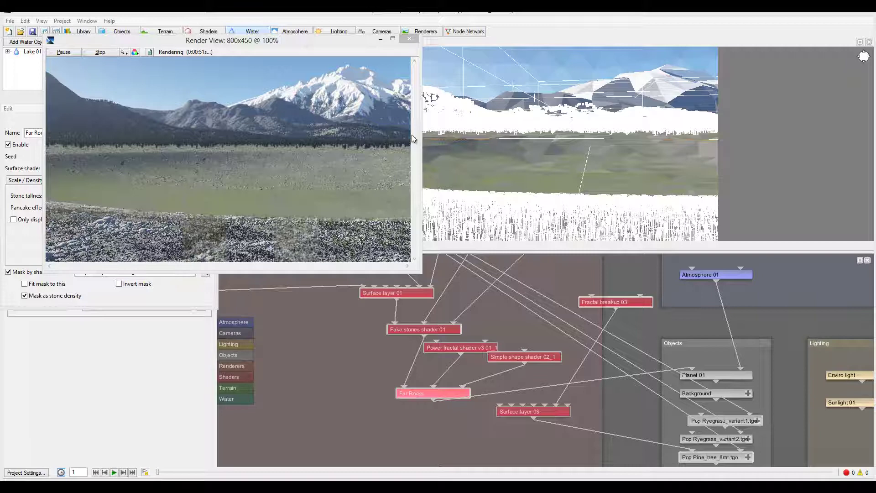
click(412, 39)
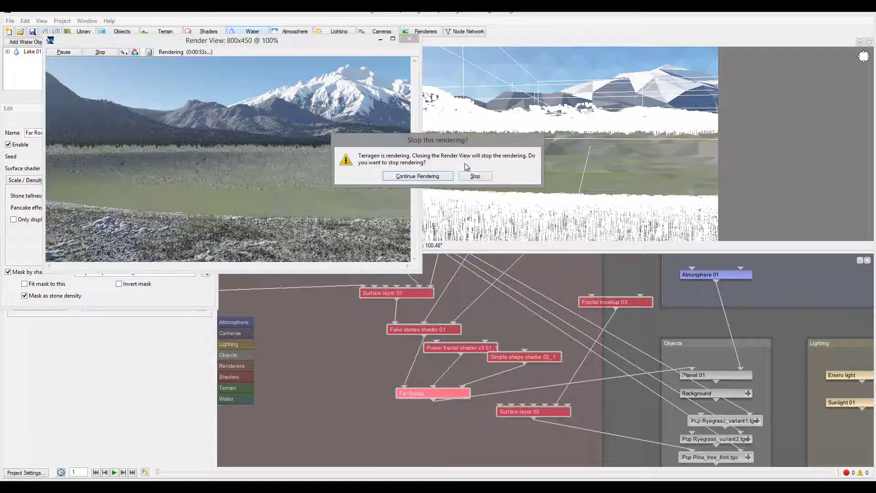
click(474, 174)
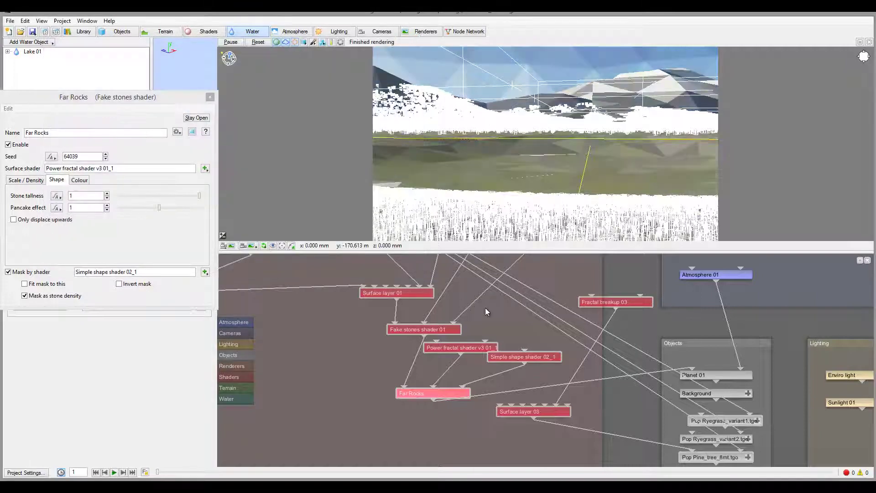
- Move the Fake stones shader 01 node left and undock the Far Rocks settings
drag(436, 330, 390, 330)
click(423, 395)
click(213, 254)
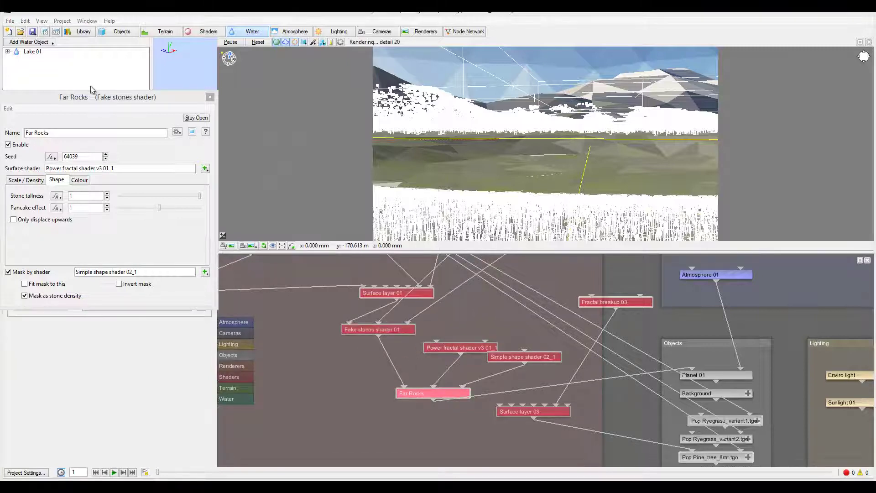
drag(91, 90, 212, 116)
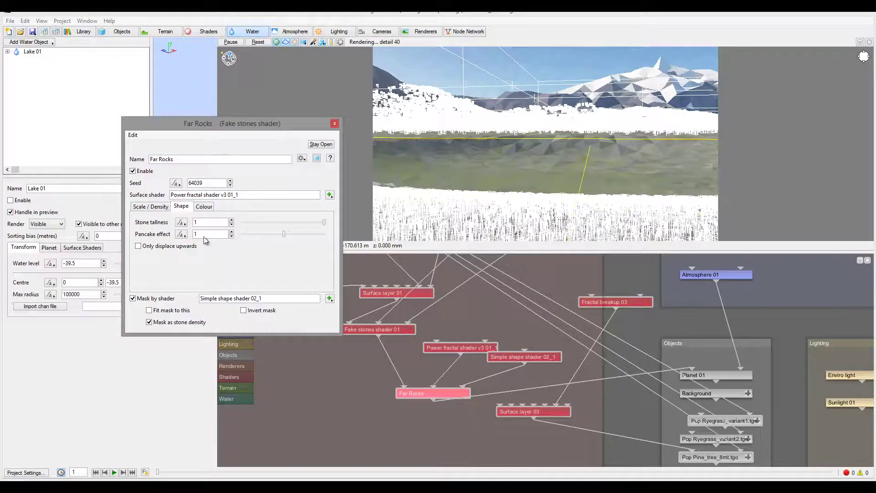
- Set Far Rocks stone scale 3, density 0.26875, vary density 2, density variation scale 0.86875
click(142, 209)
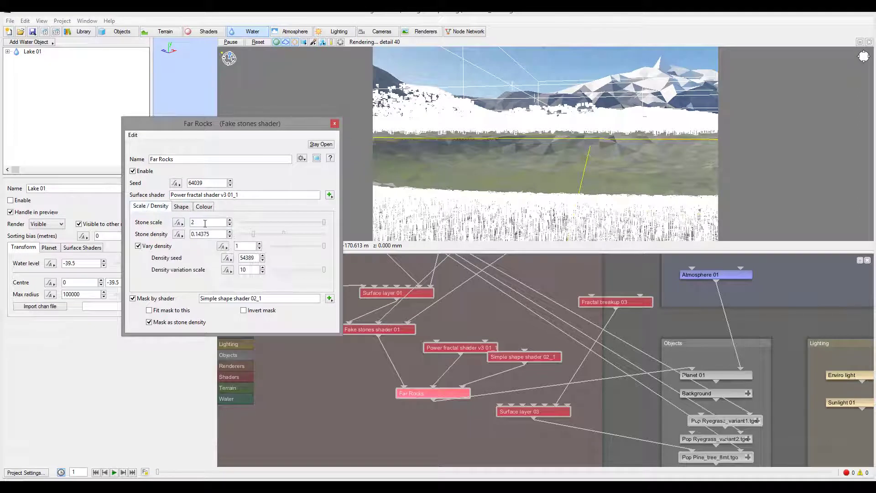
double_click(199, 221)
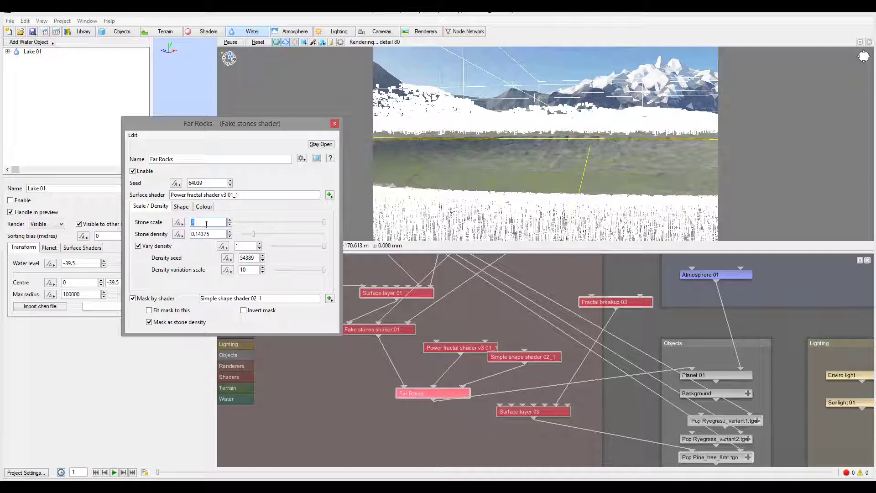
text(3)
drag(253, 235, 264, 237)
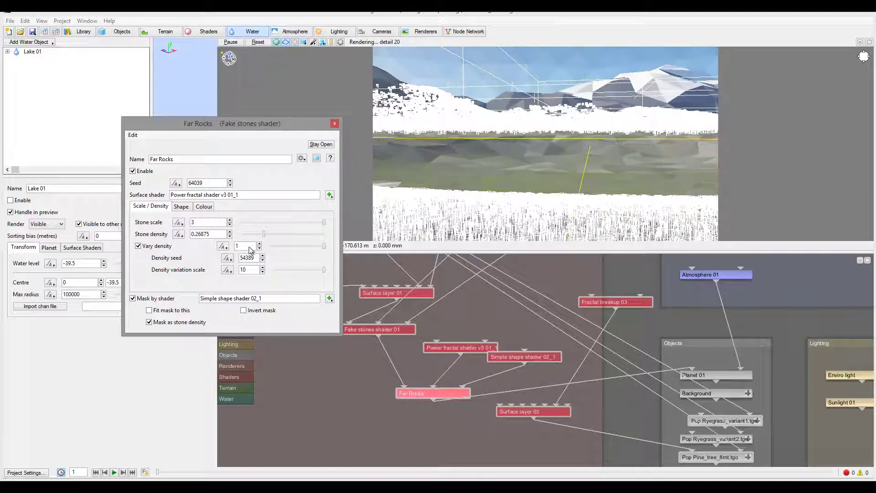
drag(323, 272, 318, 272)
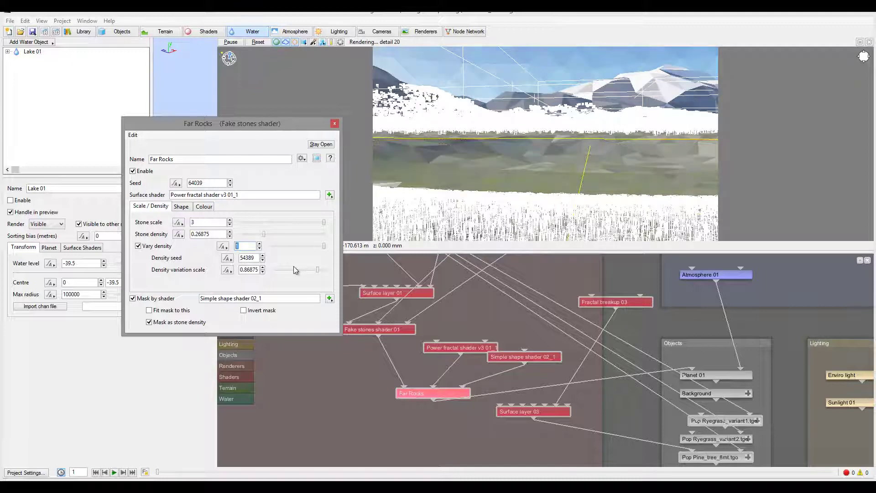
text(2)
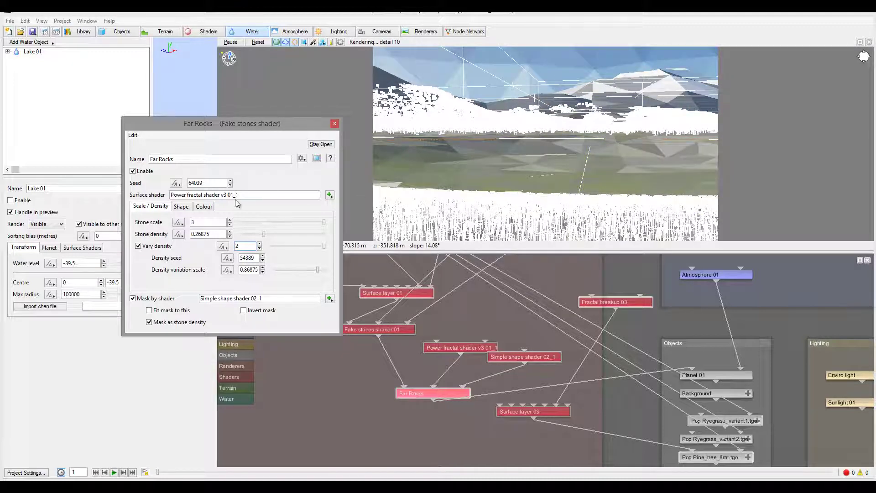
- Raise stone density to 0.31875 and darken the Far Rocks diffuse colour to 0.2
click(181, 207)
click(156, 207)
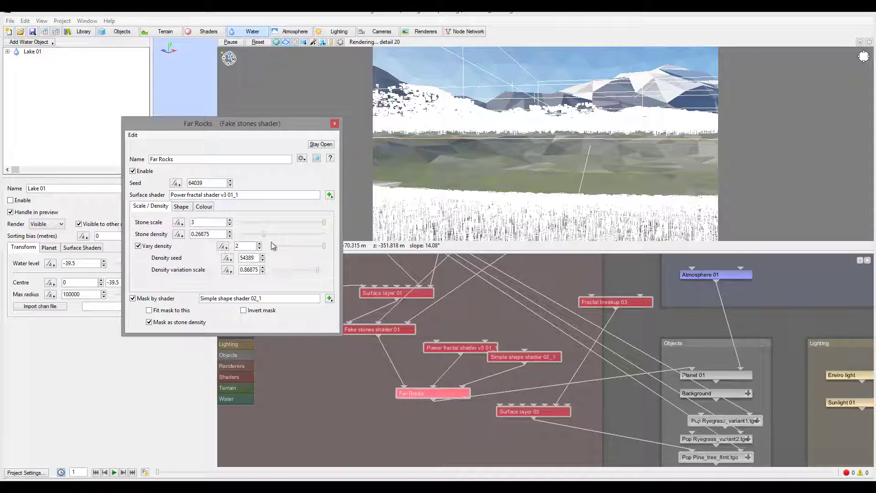
drag(266, 239, 271, 237)
click(182, 208)
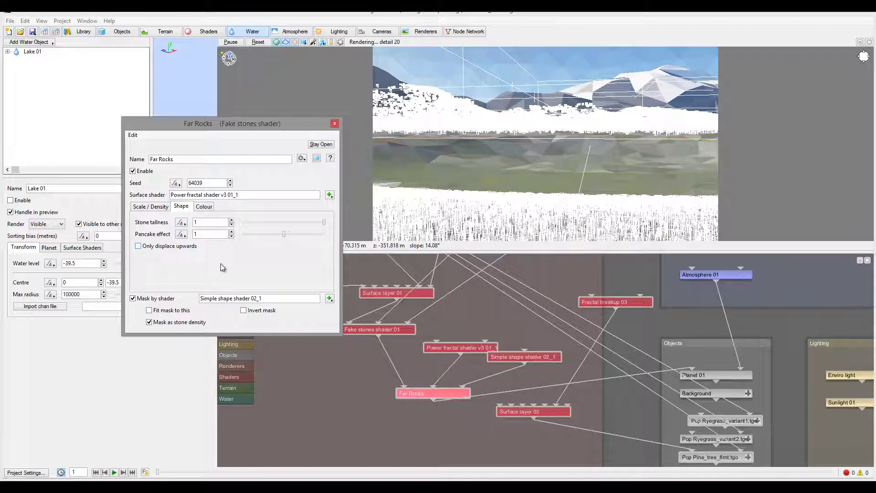
click(211, 205)
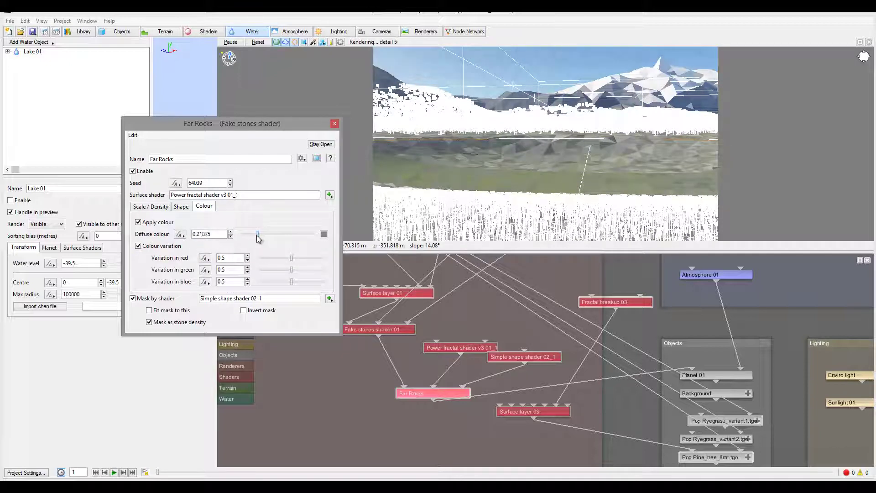
drag(257, 235, 255, 235)
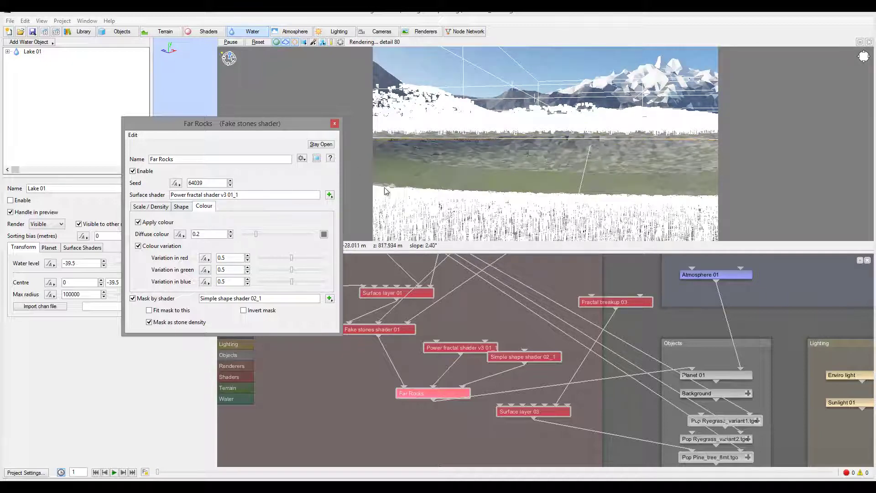
- Close the Far Rocks settings and enable Lake 01 so the water shows again
click(335, 123)
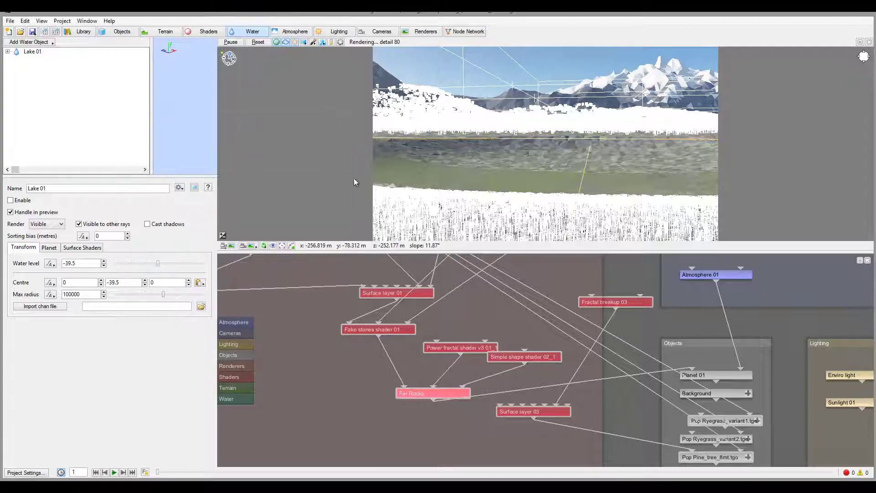
click(31, 52)
click(11, 200)
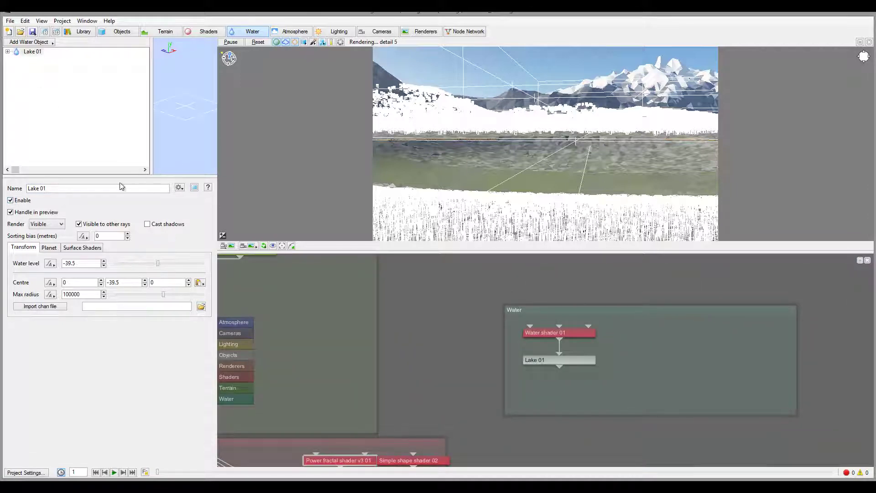
click(7, 51)
- Tune Water shader 02: wave scale 5.01414, wind patch size 68.9063, effect 1.3, roughness 0.00263672
click(51, 66)
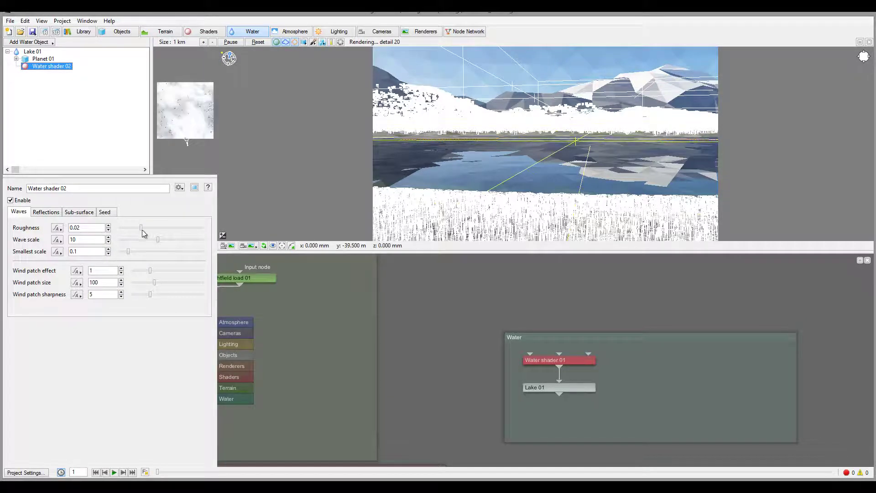
click(154, 240)
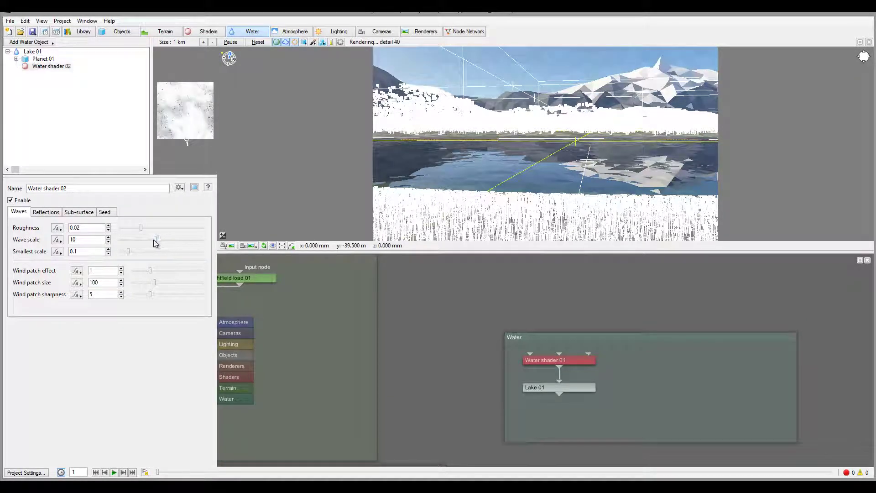
drag(154, 240, 132, 233)
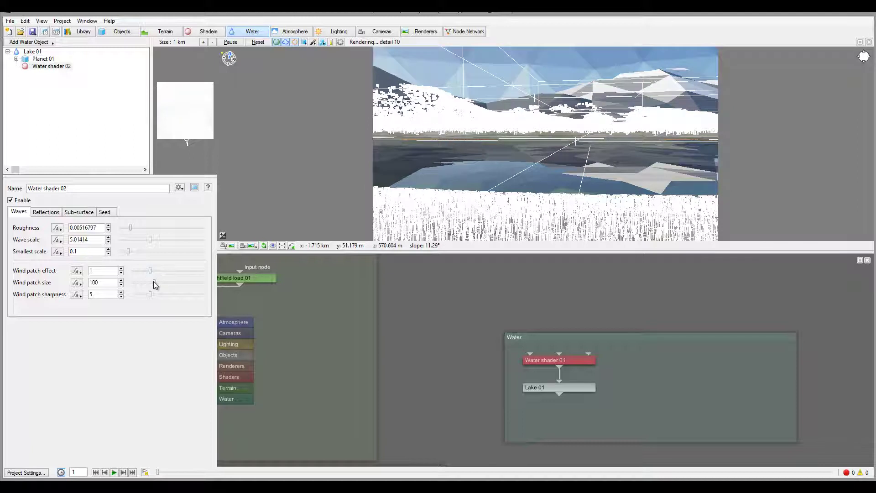
drag(153, 282, 151, 282)
click(154, 270)
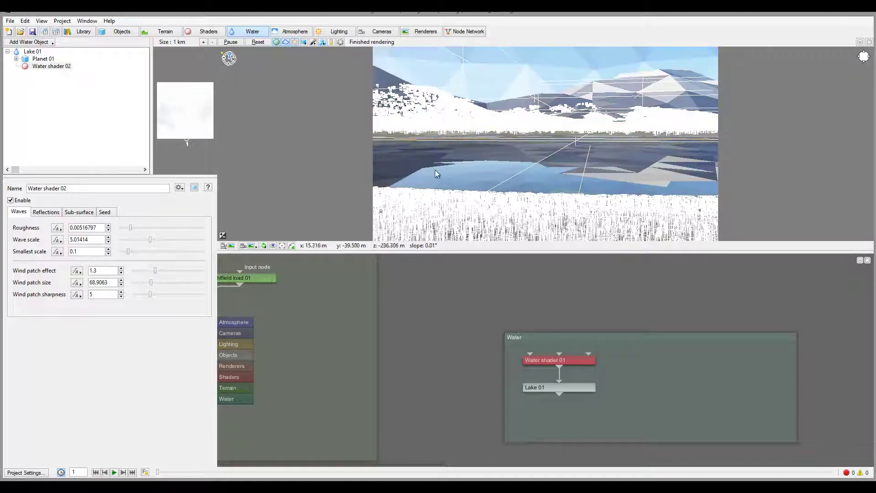
click(46, 211)
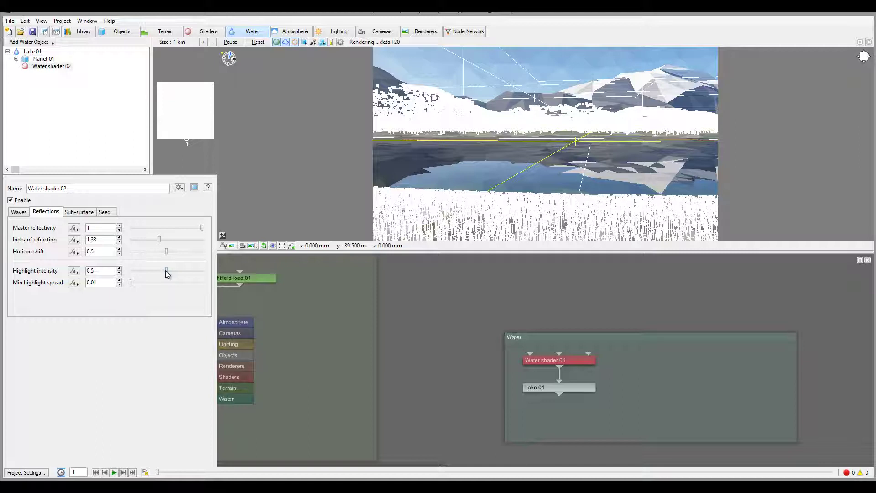
drag(167, 273, 162, 272)
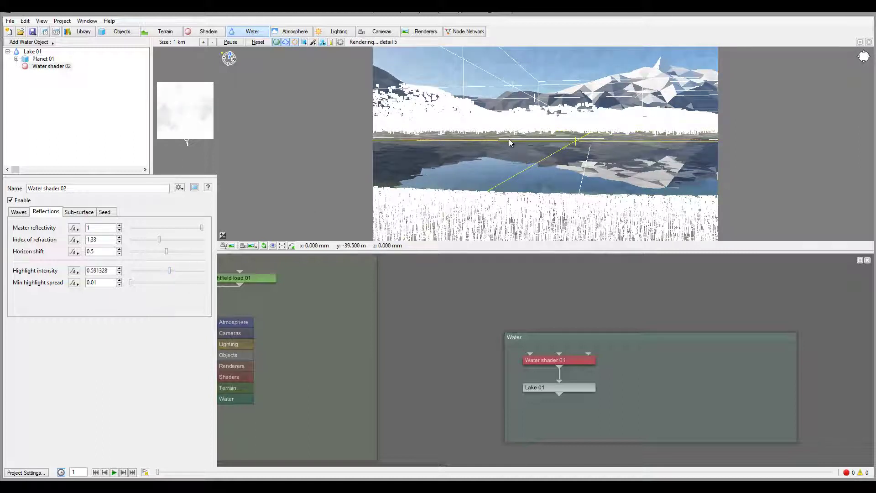
click(18, 212)
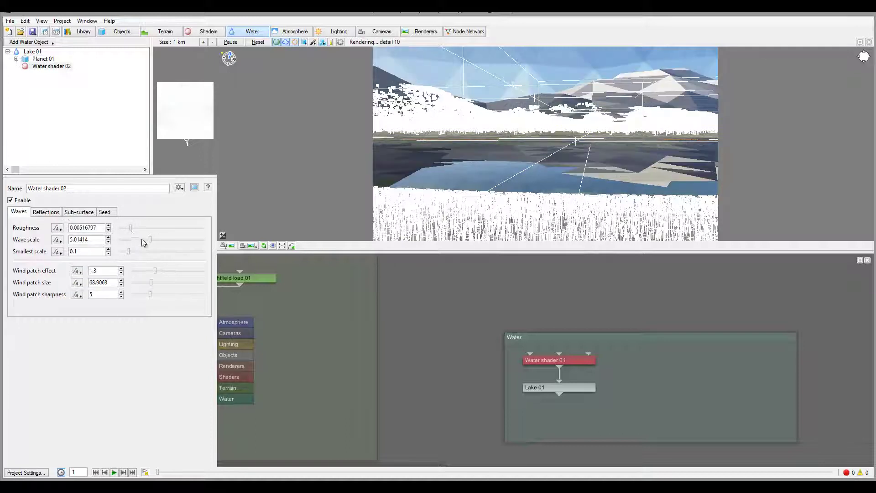
drag(131, 231, 128, 231)
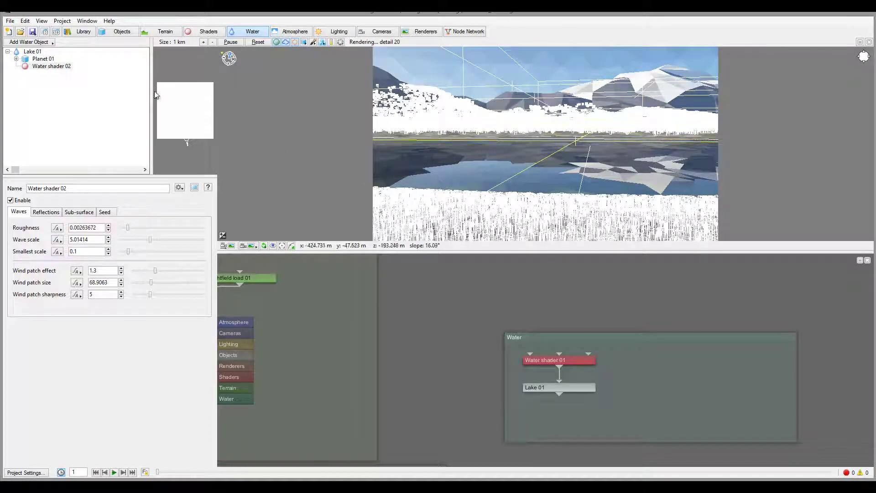
- Render the scene at 800x450 to show the calm lake mirroring the snowy mountain
click(45, 31)
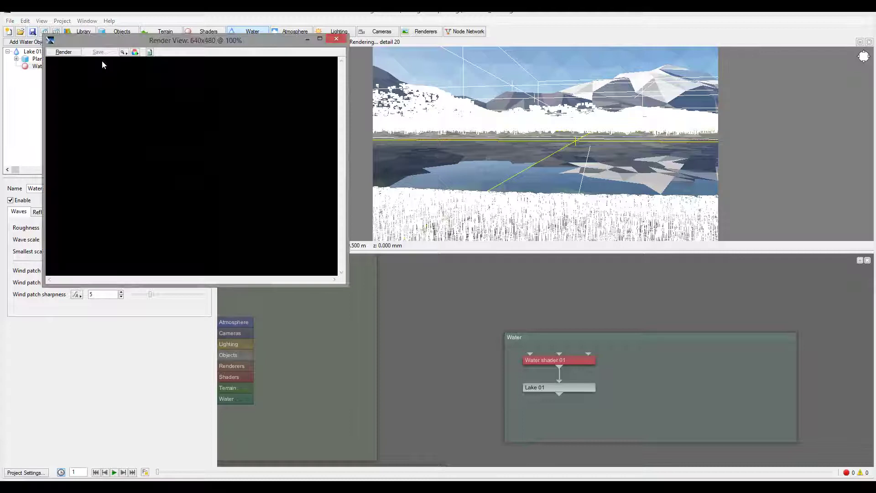
click(64, 52)
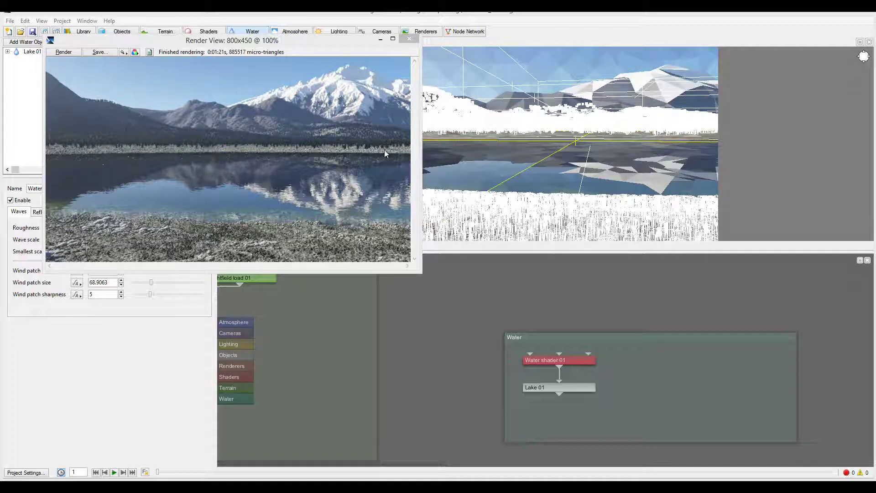
- Close the render window, tilt and shift the preview camera, then list the scene objects
click(408, 41)
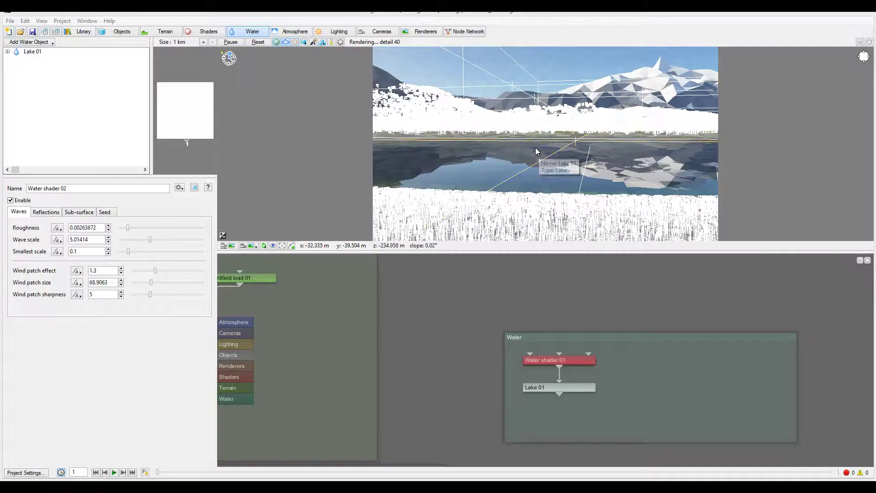
drag(540, 154, 539, 142)
middle_drag(539, 142, 576, 146)
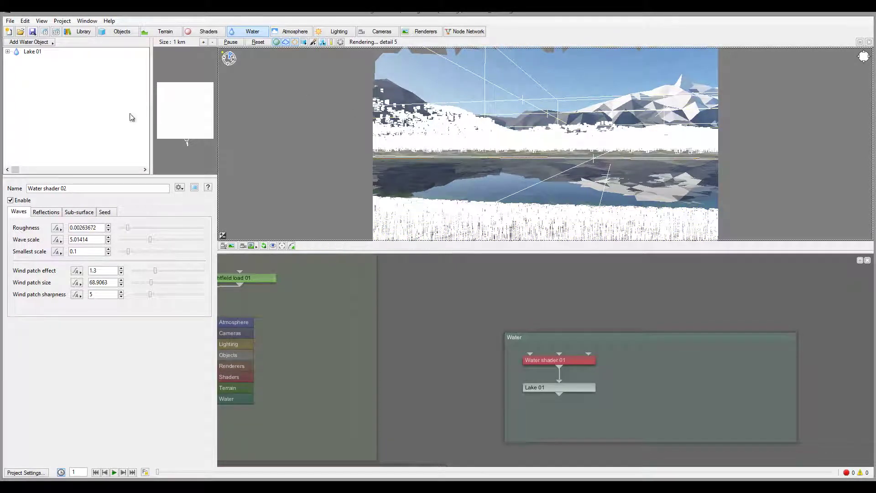
click(121, 31)
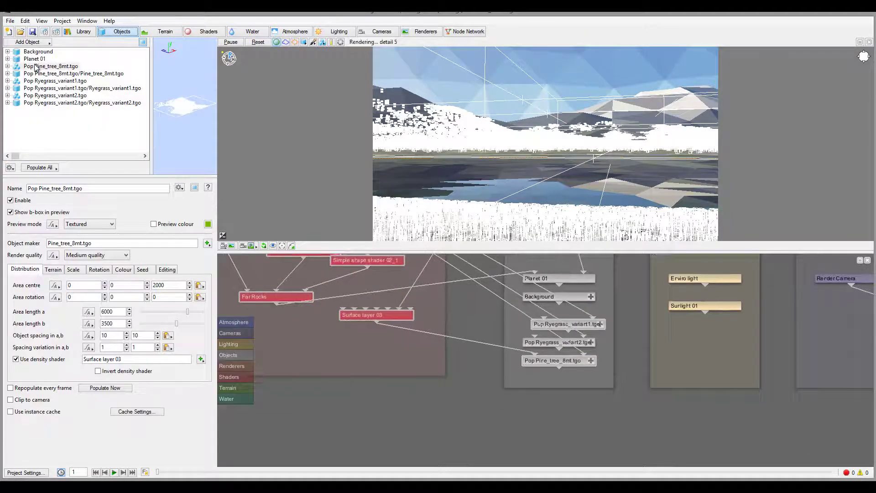
- Reduce Pop Pine_tree_8mt.tgo's area length a from 6000 to 5500 and repopulate
click(34, 67)
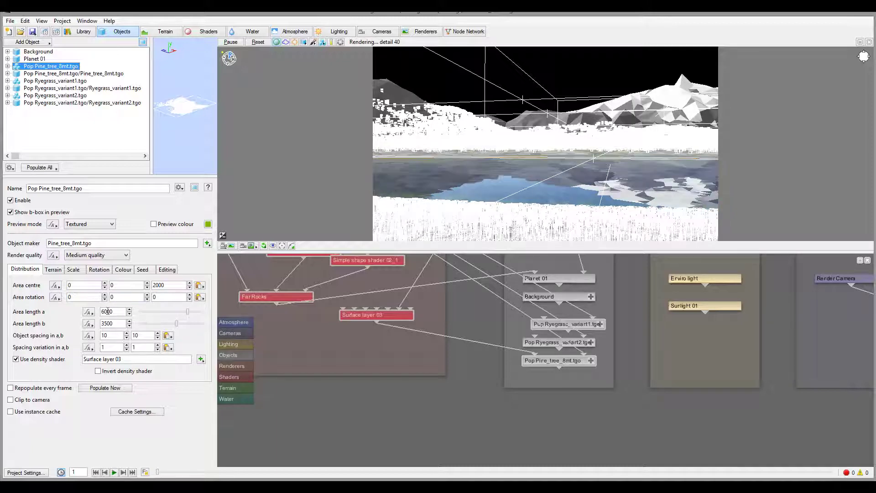
drag(107, 312, 85, 311)
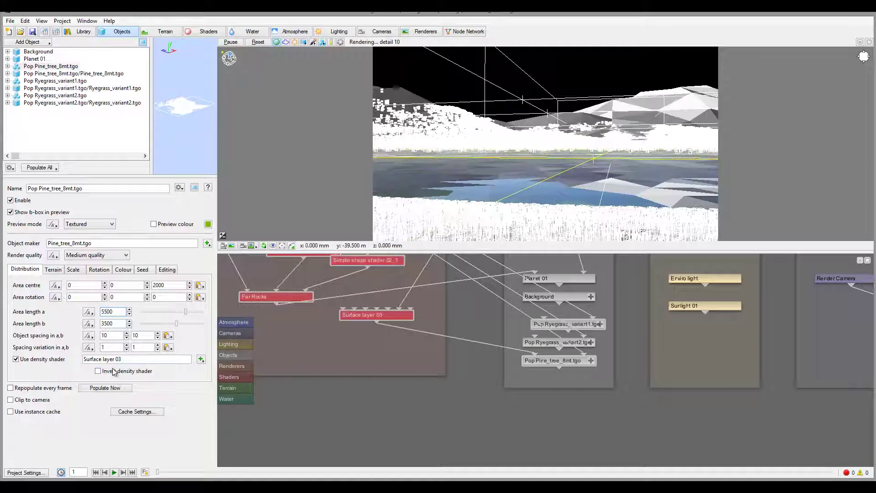
click(106, 388)
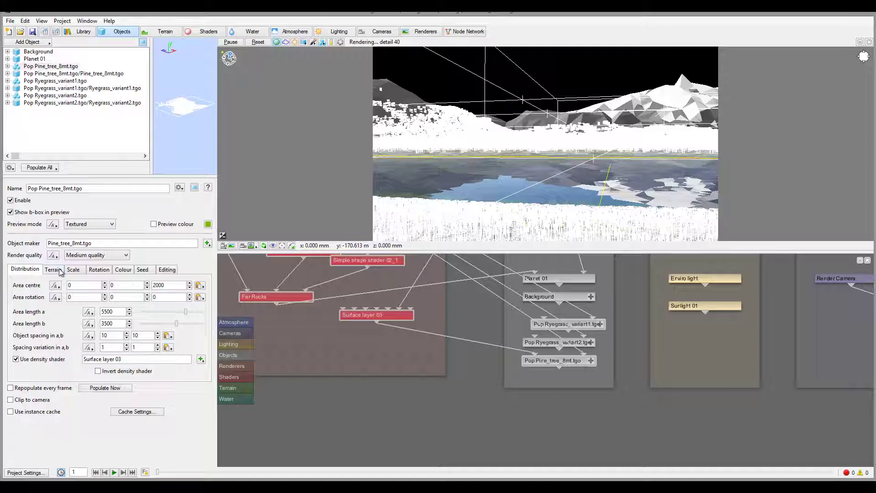
- Set Surface layer 03's maximum altitude to 800 and repopulate the pines
double_click(375, 318)
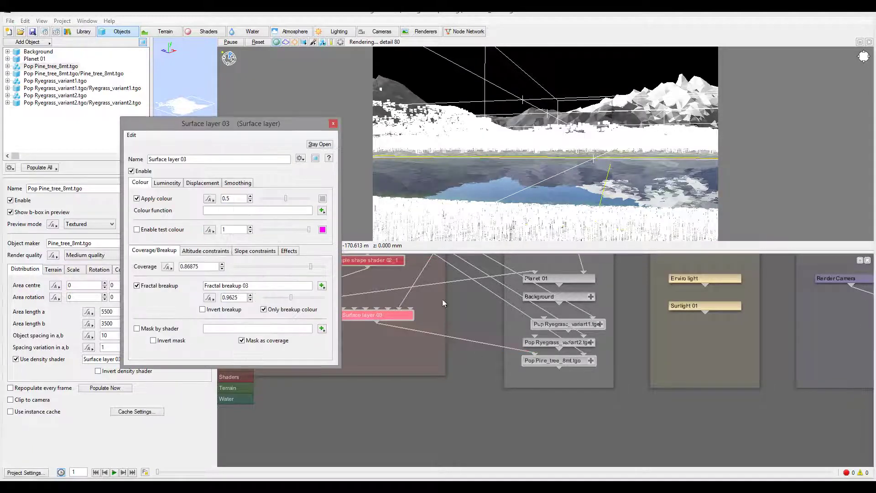
click(220, 253)
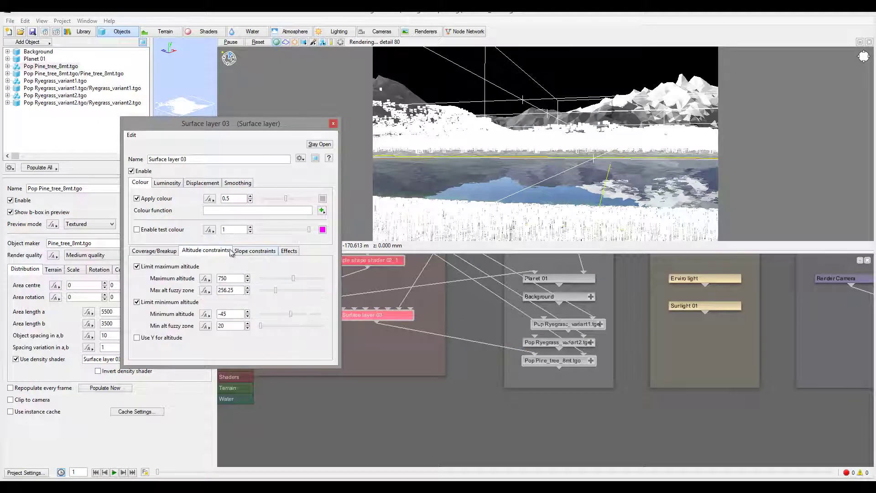
click(294, 279)
text(800)
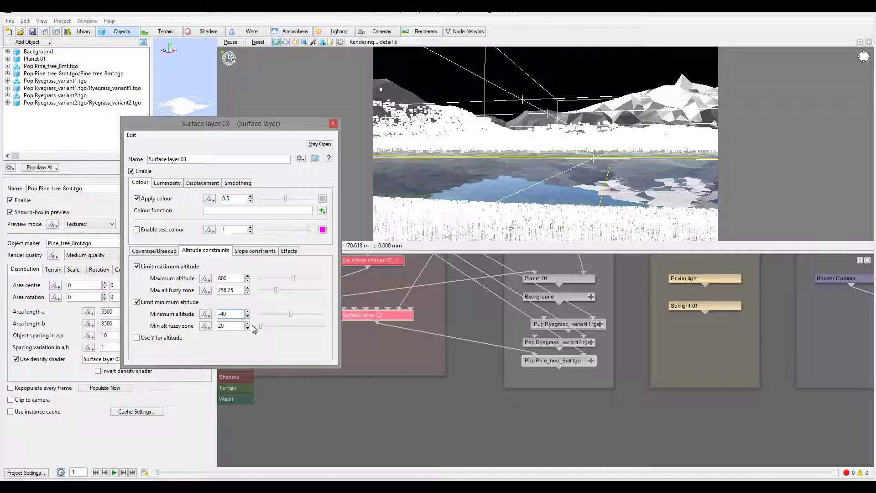
click(120, 388)
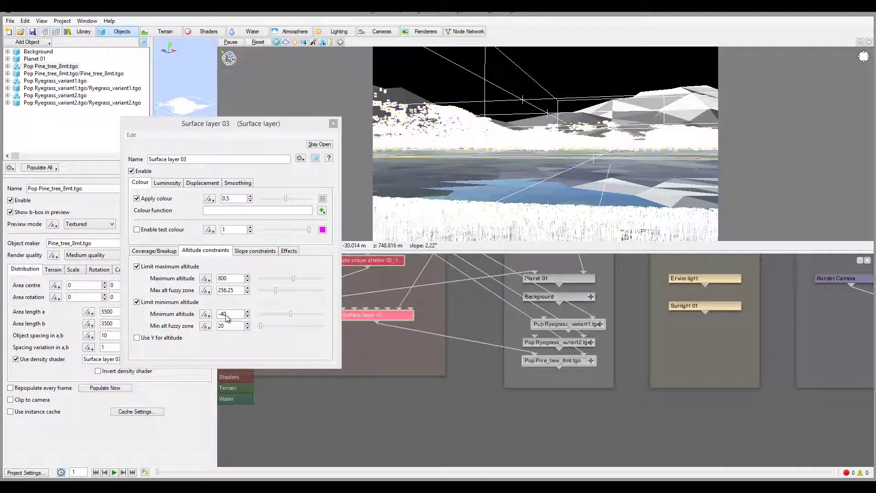
- Adjust the minimum altitude and set its fuzzy zone to 16
drag(219, 314, 238, 316)
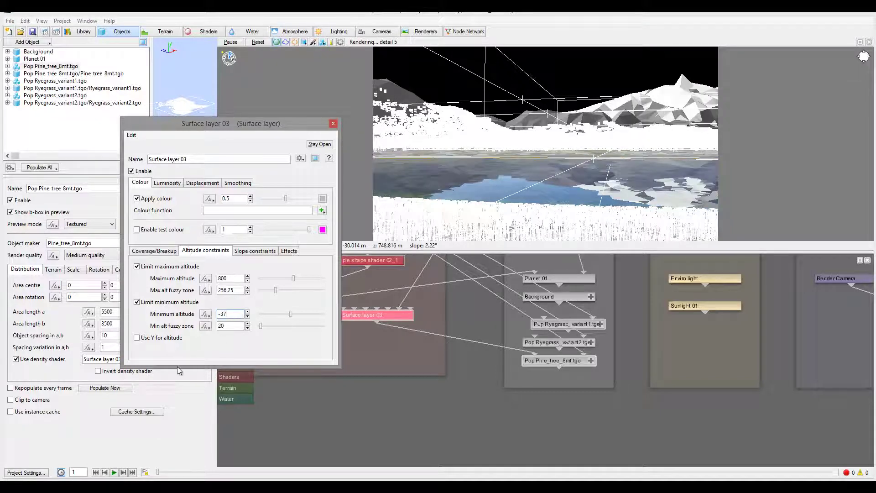
click(124, 388)
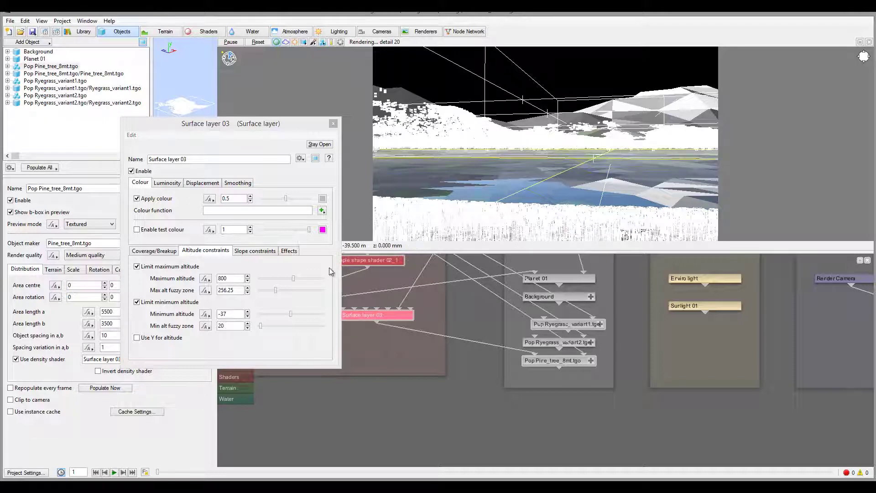
click(178, 326)
text(16)
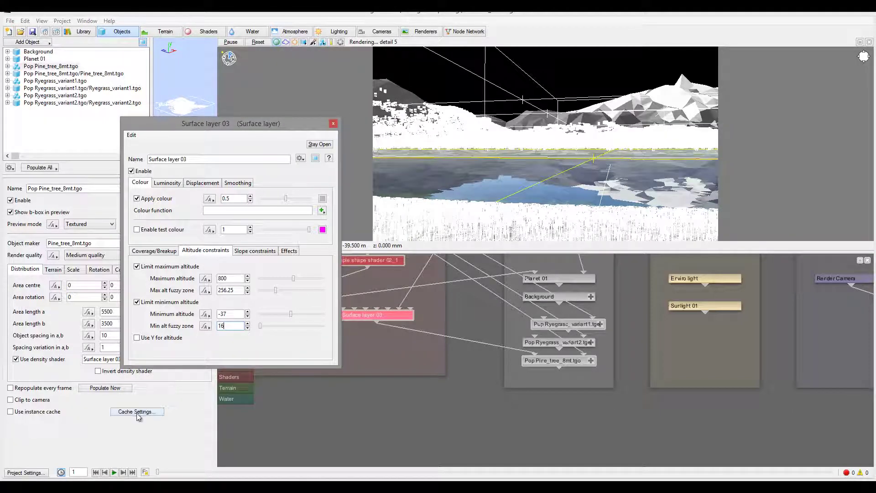
key(Return)
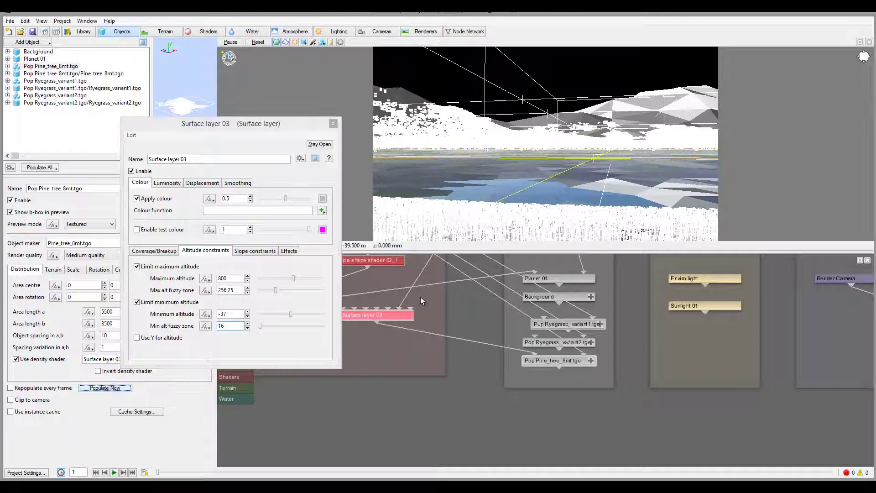
click(557, 155)
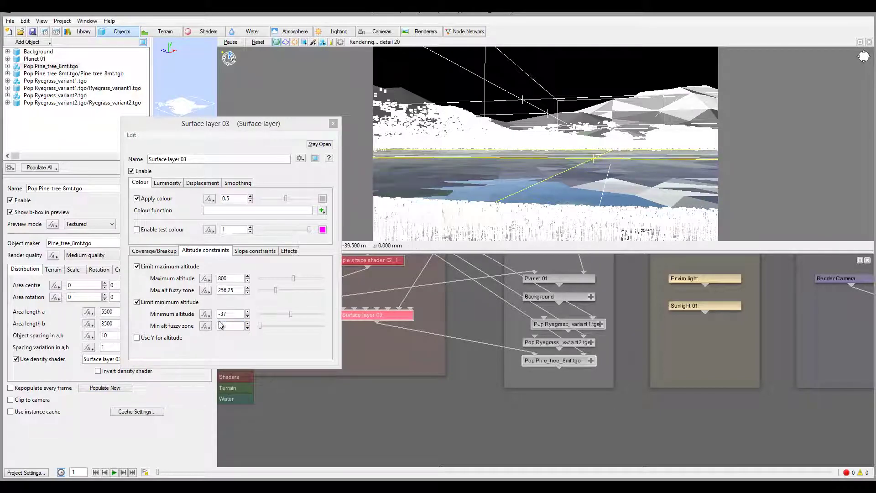
- Set the minimum altitude to -45, repopulate the pines, and close the layer settings
click(226, 314)
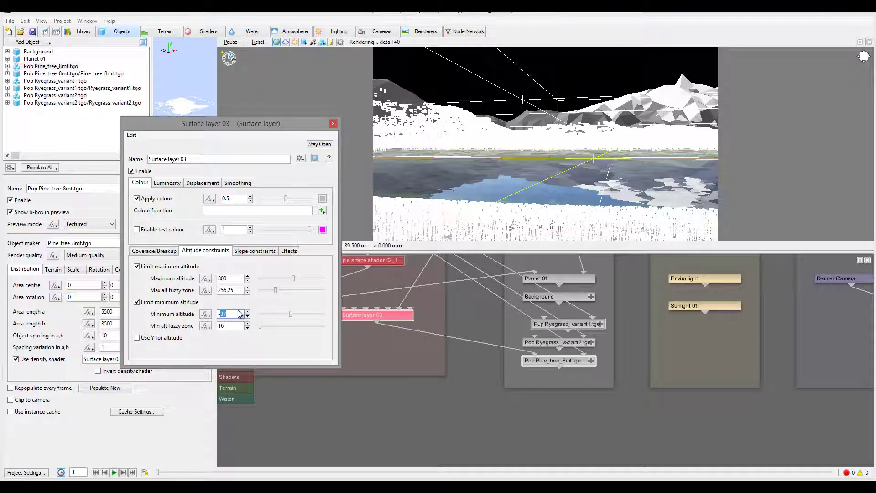
text(-45)
click(112, 388)
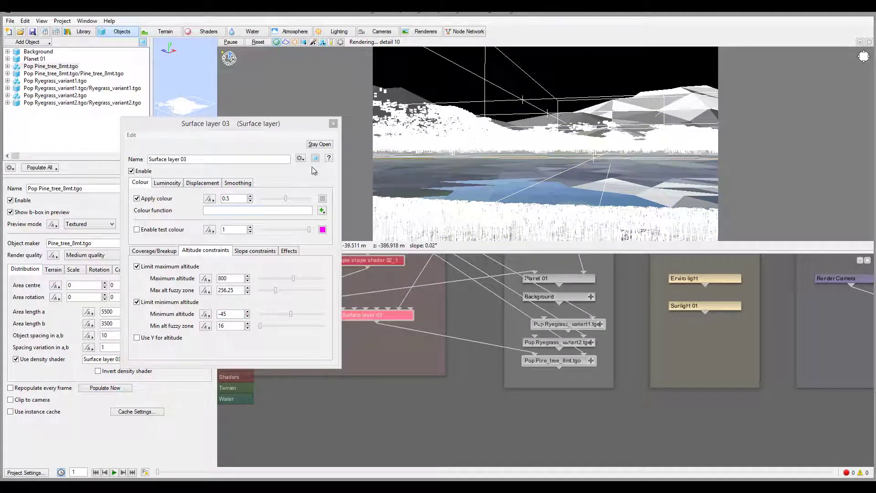
click(454, 323)
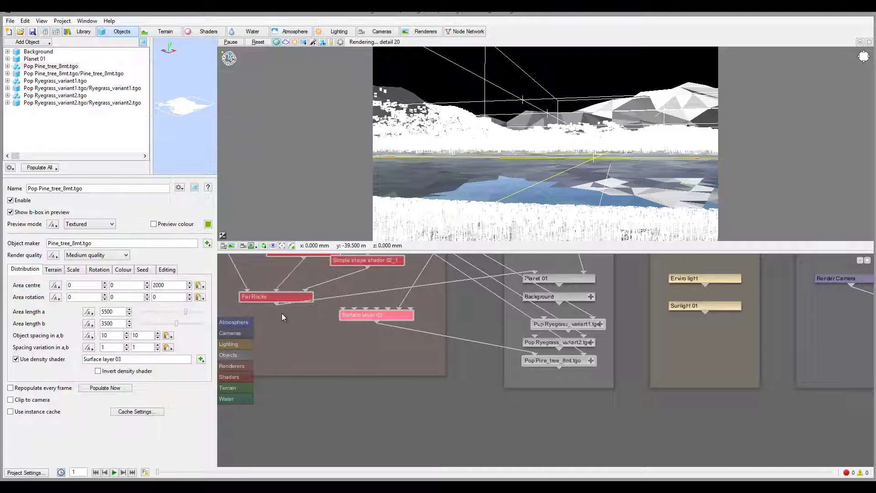
- Give Far Rocks stone density 0.1875 and stone scale 2.5, then close its settings
double_click(280, 297)
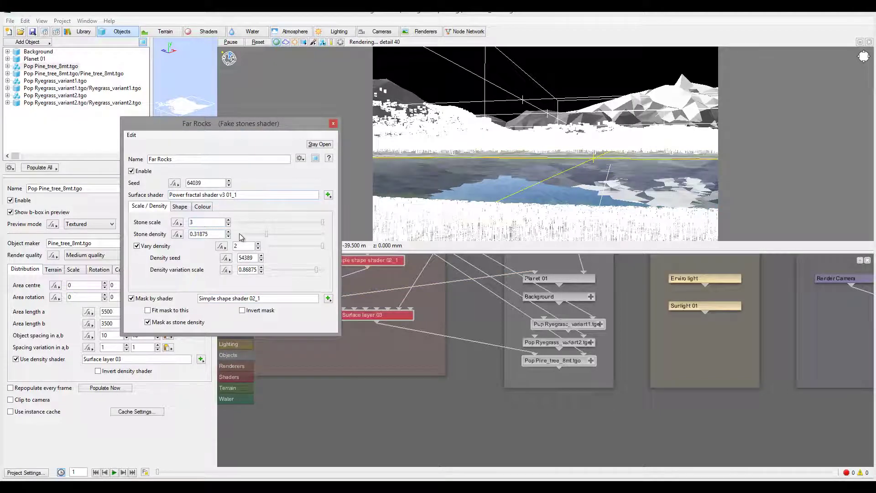
drag(267, 238, 257, 239)
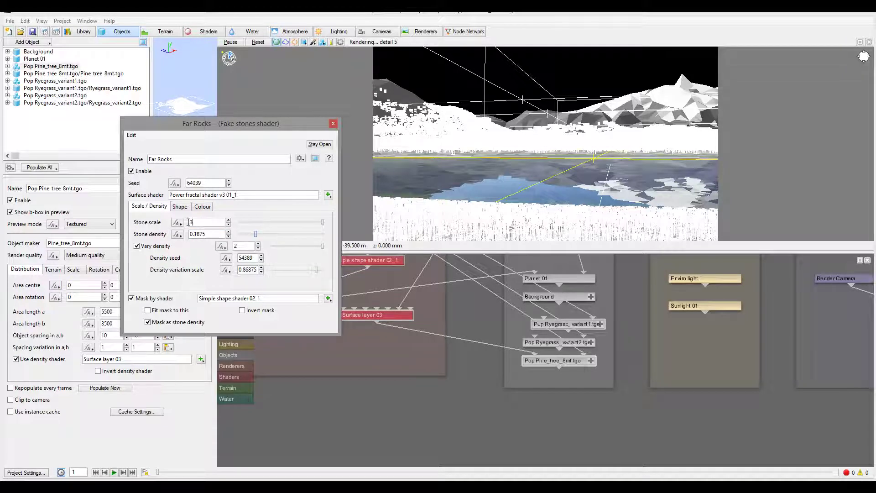
text(2)
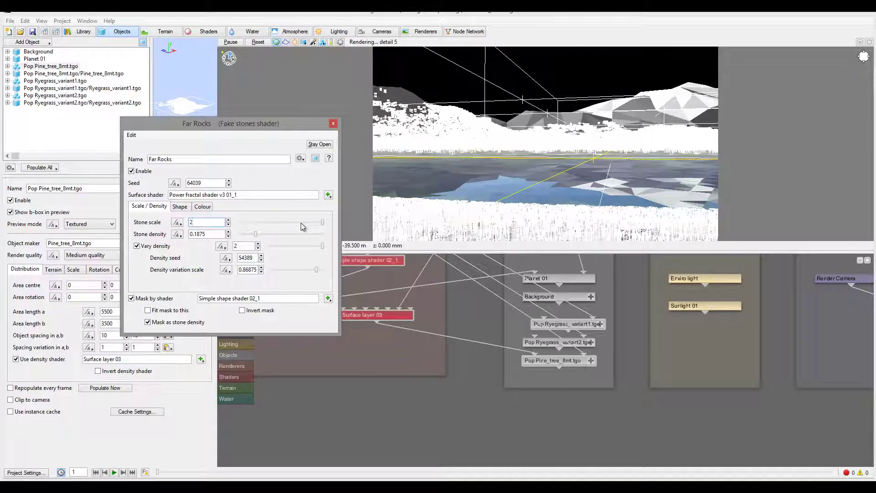
text(.5)
click(179, 207)
click(203, 207)
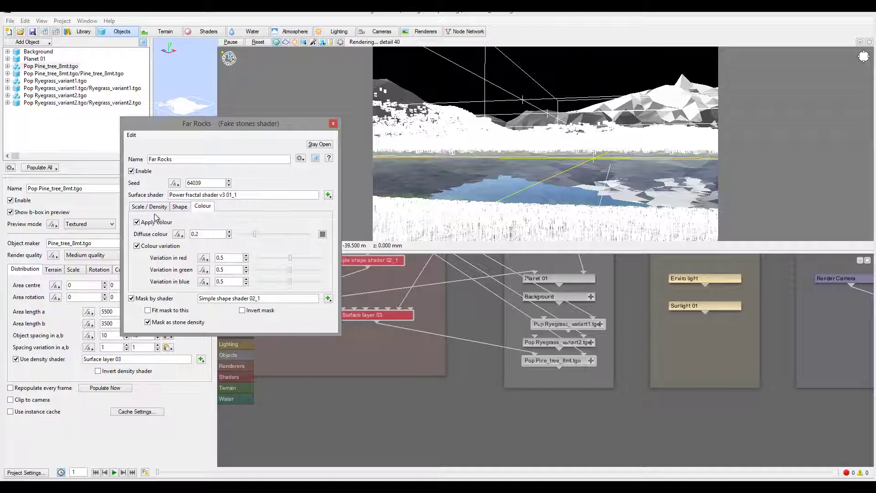
click(333, 124)
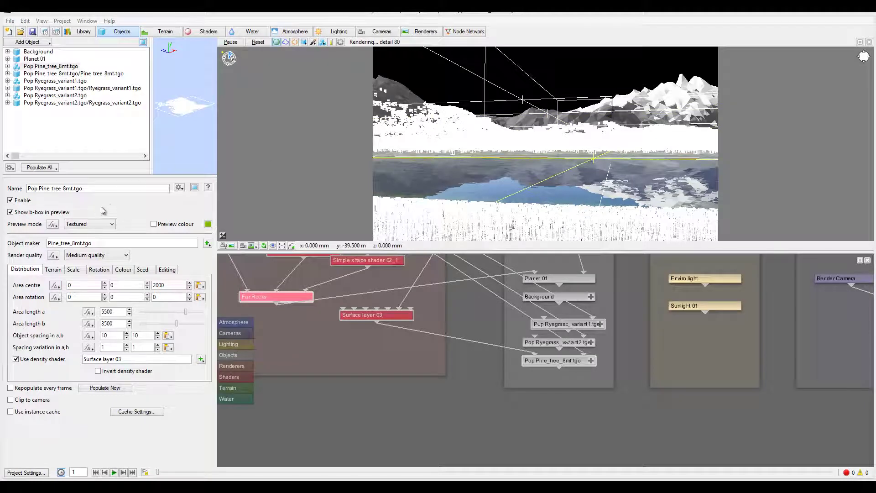
- Set Pop Ryegrass_variant1's area length a to 300 and repopulate it
click(57, 81)
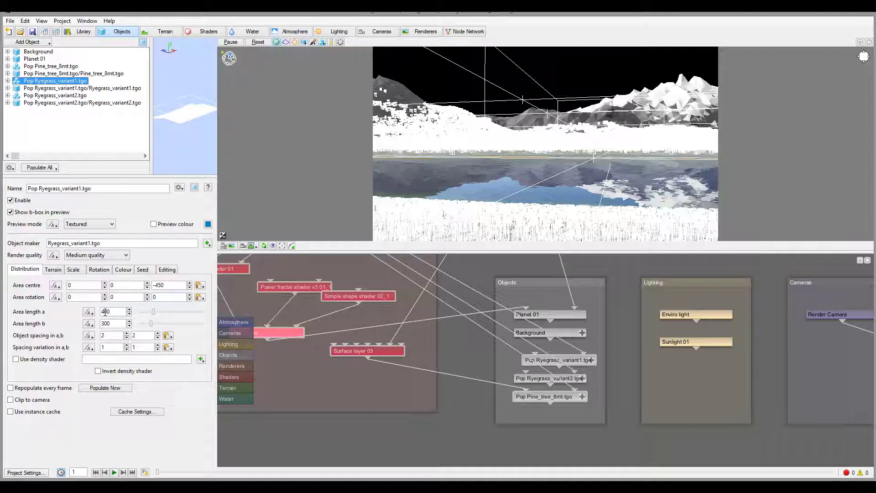
double_click(107, 311)
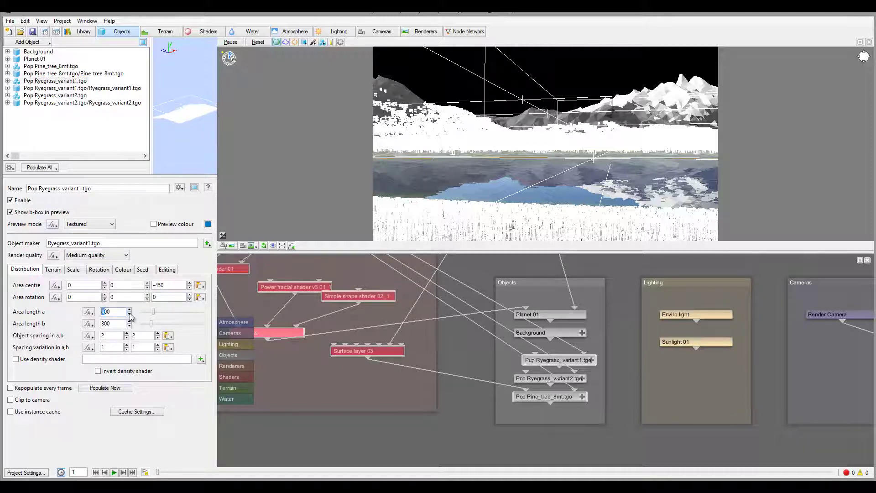
click(121, 389)
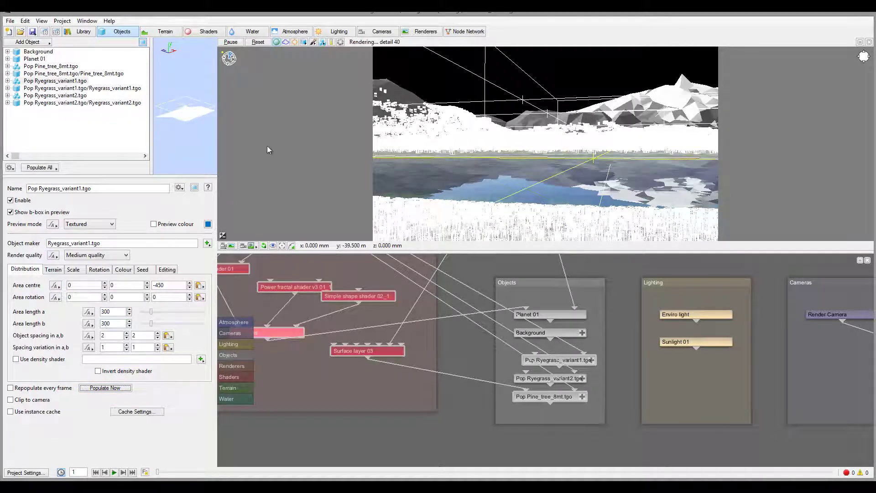
- Give the second ryegrass population a maximum scale of 5 and repopulate it
click(64, 96)
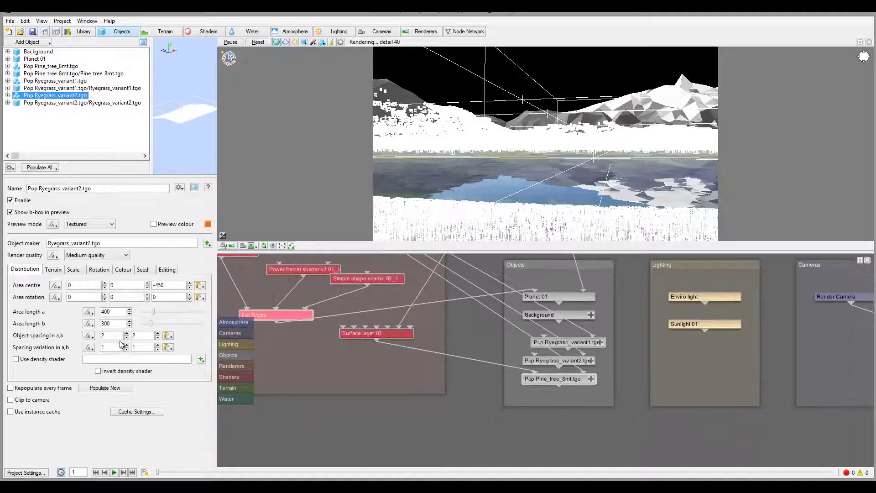
click(112, 388)
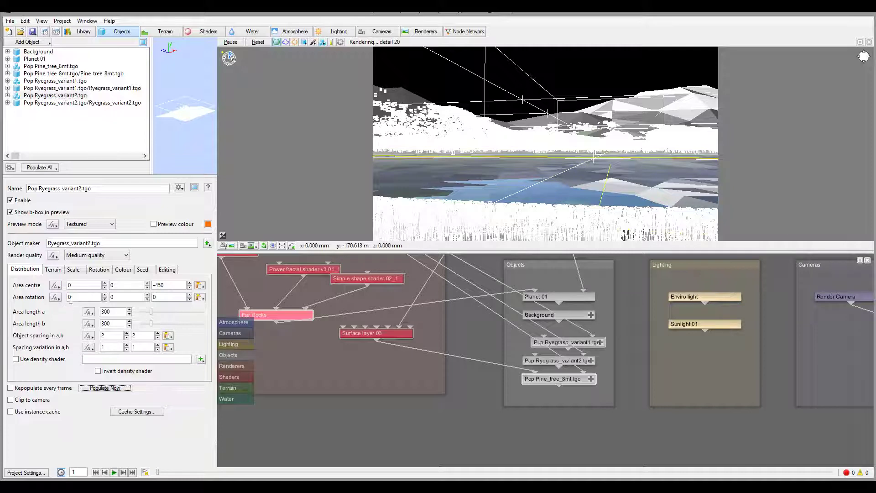
click(74, 270)
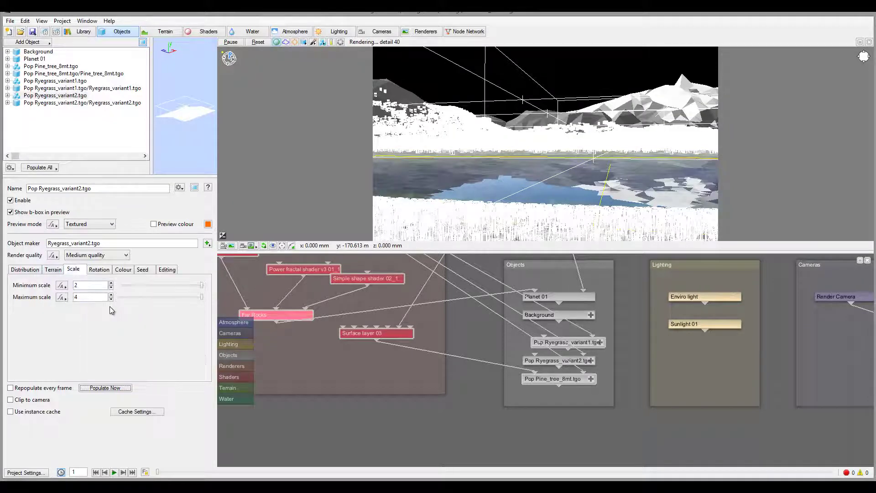
click(82, 297)
text(5)
click(105, 388)
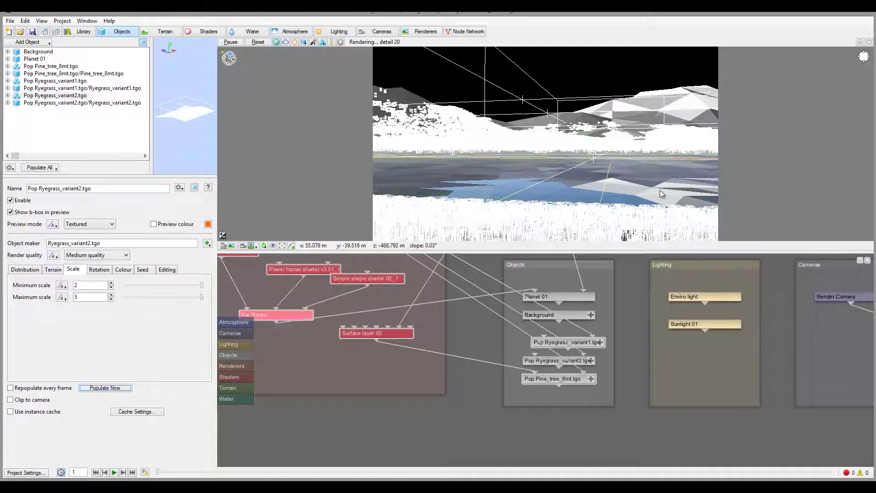
- Set the first ryegrass population's maximum scale to 5 and repopulate it
click(39, 81)
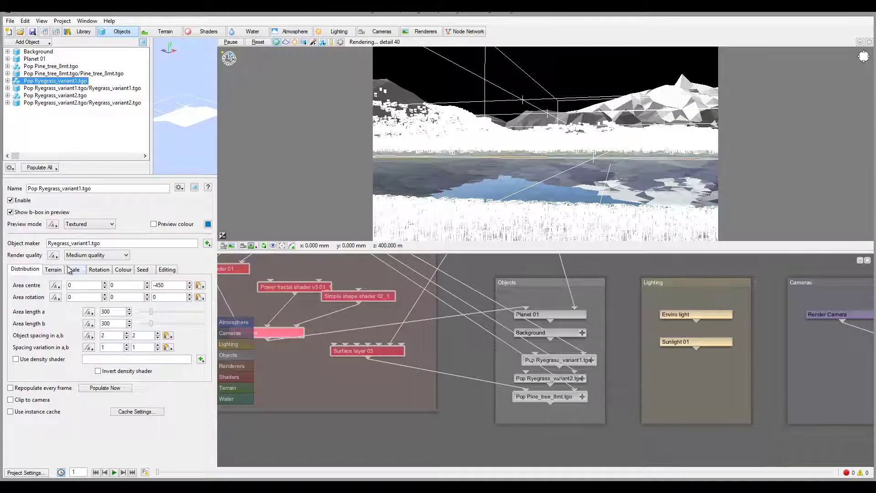
click(73, 270)
click(90, 297)
text(5)
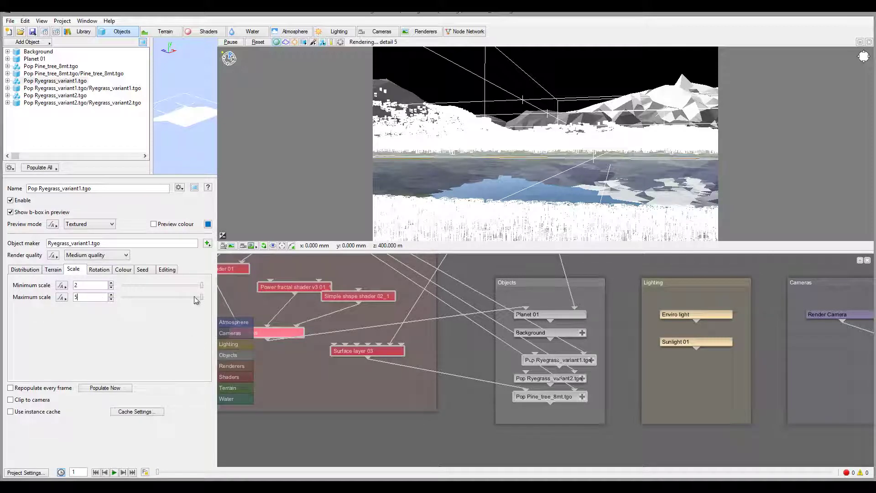
click(106, 388)
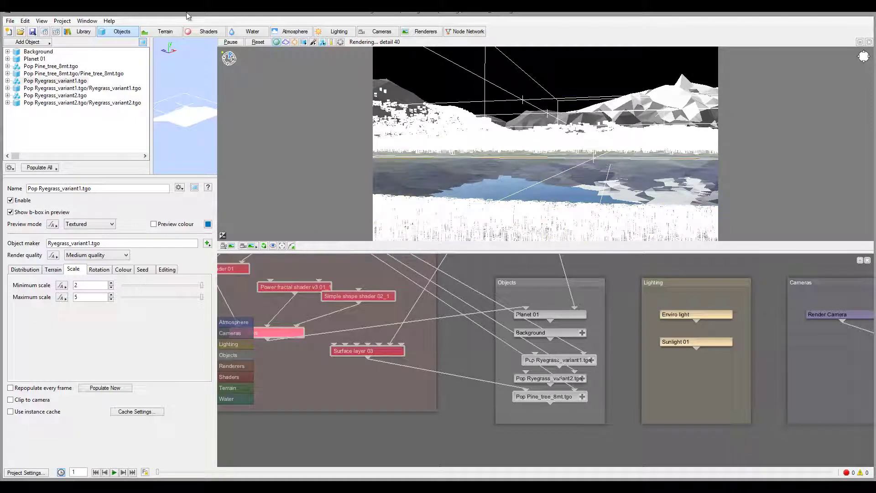
- Start a fresh 800x450 render of the updated lakeside scene
click(44, 31)
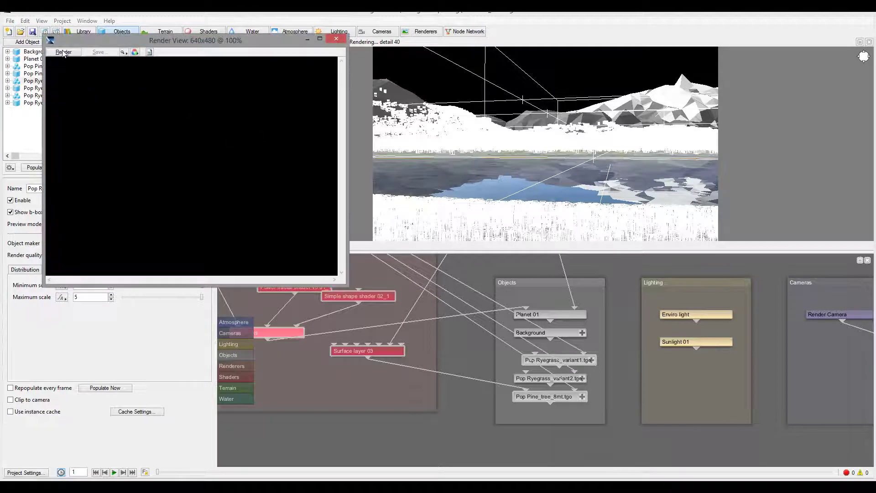
click(64, 52)
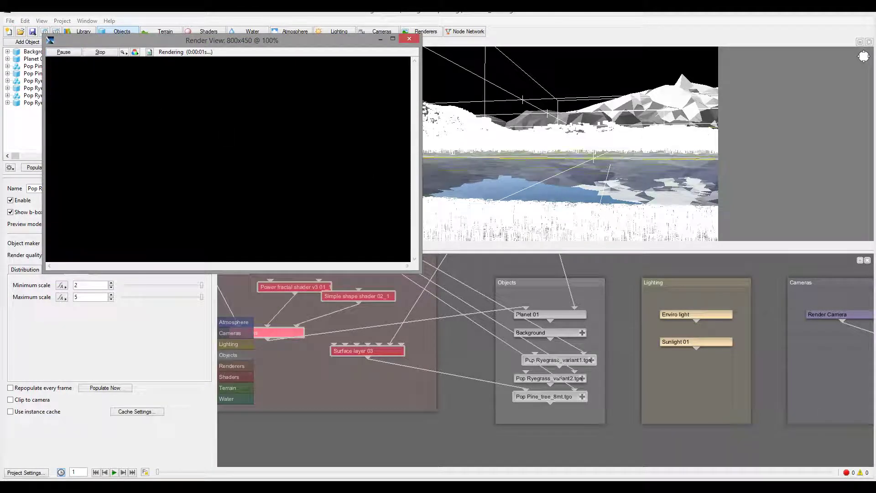